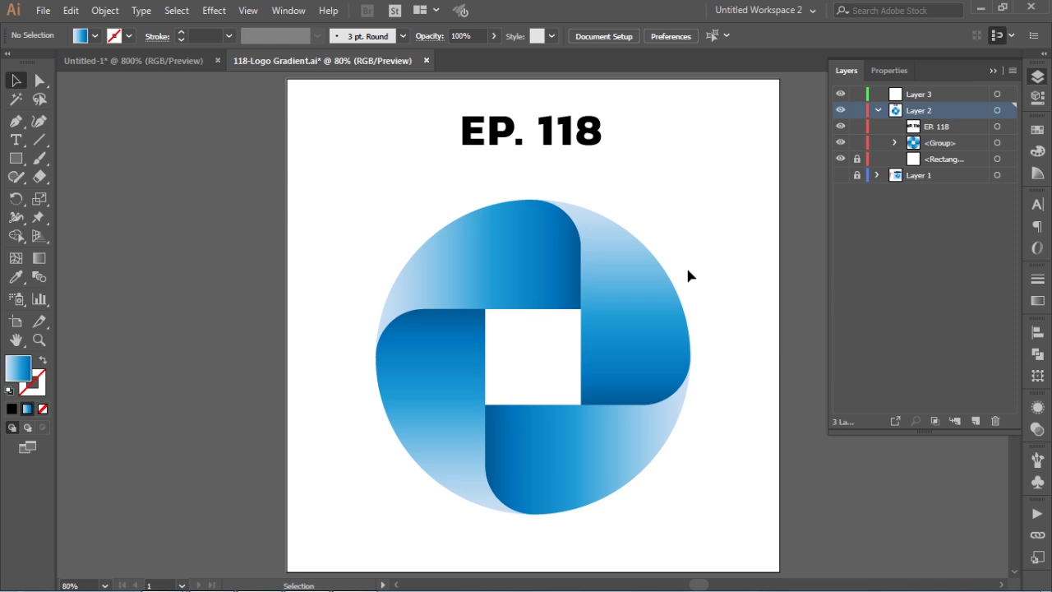
# Collapse and hide Layer 2, and make the empty Layer 3 the active layer
pyautogui.click(876, 110)
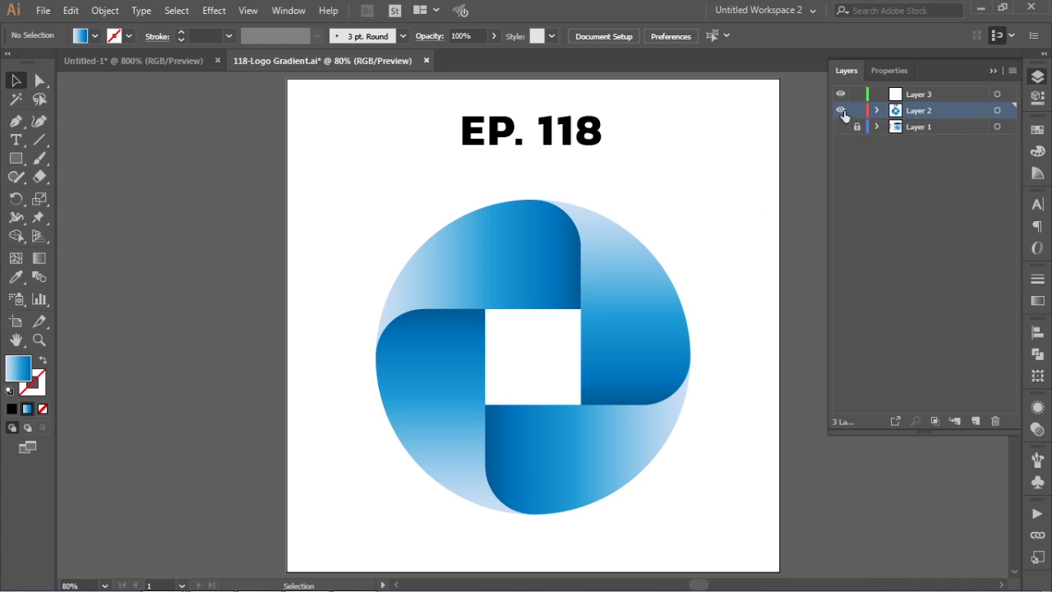
pyautogui.click(841, 111)
pyautogui.click(922, 94)
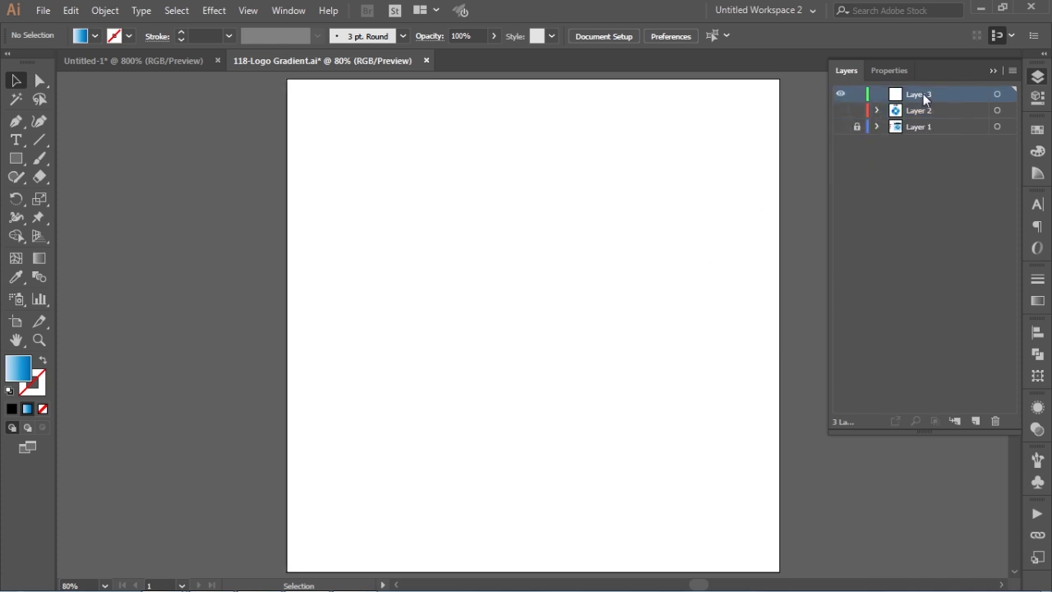
# Draw a circle about 392 px wide in the upper middle of the artboard with the default white fill and black stroke
pyautogui.click(9, 392)
pyautogui.click(16, 161)
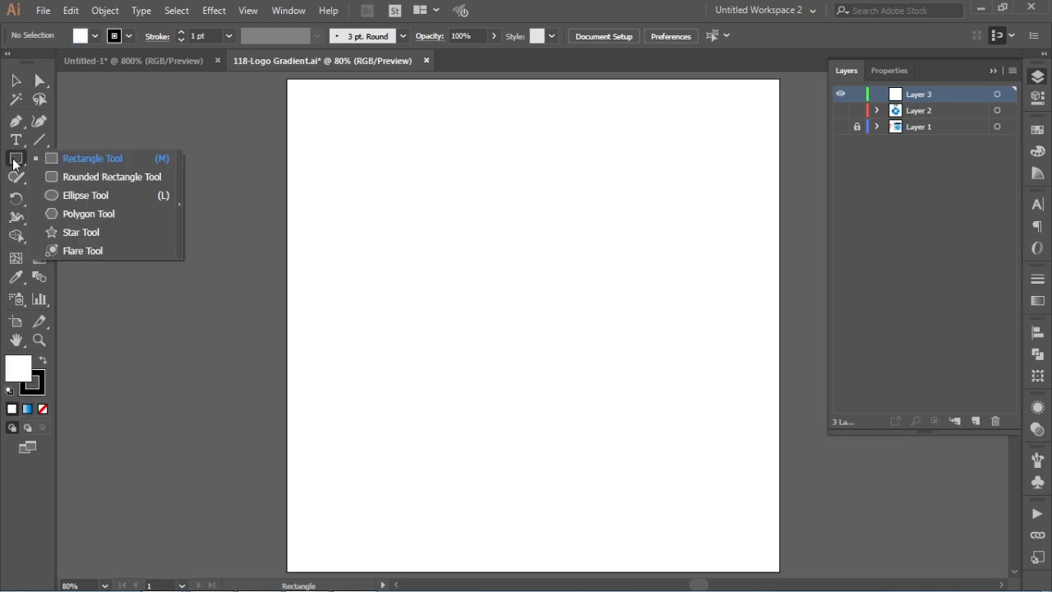
pyautogui.click(64, 195)
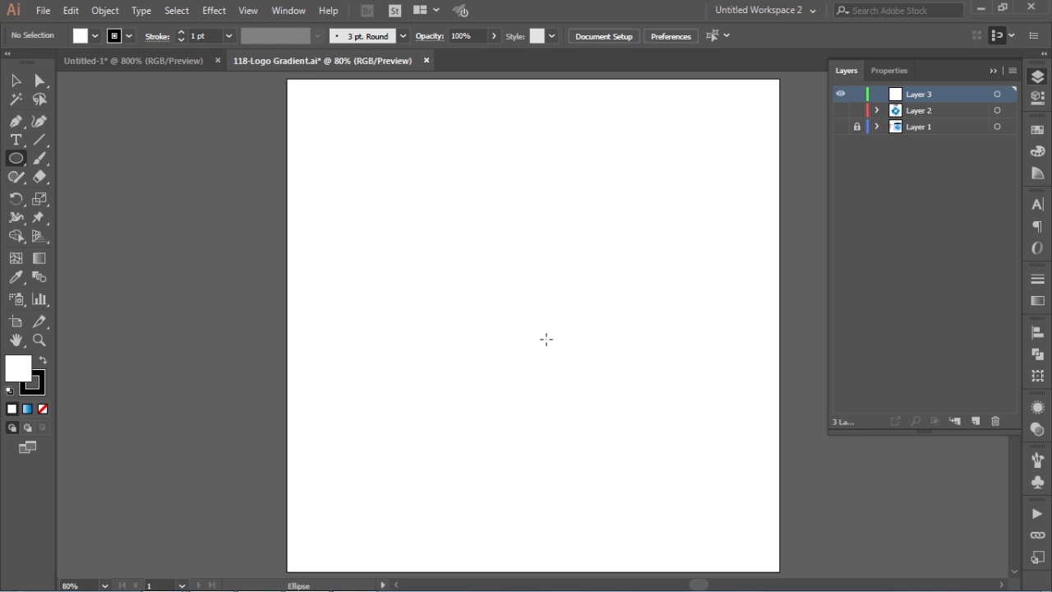
pyautogui.moveTo(522, 292); pyautogui.dragTo(608, 415)
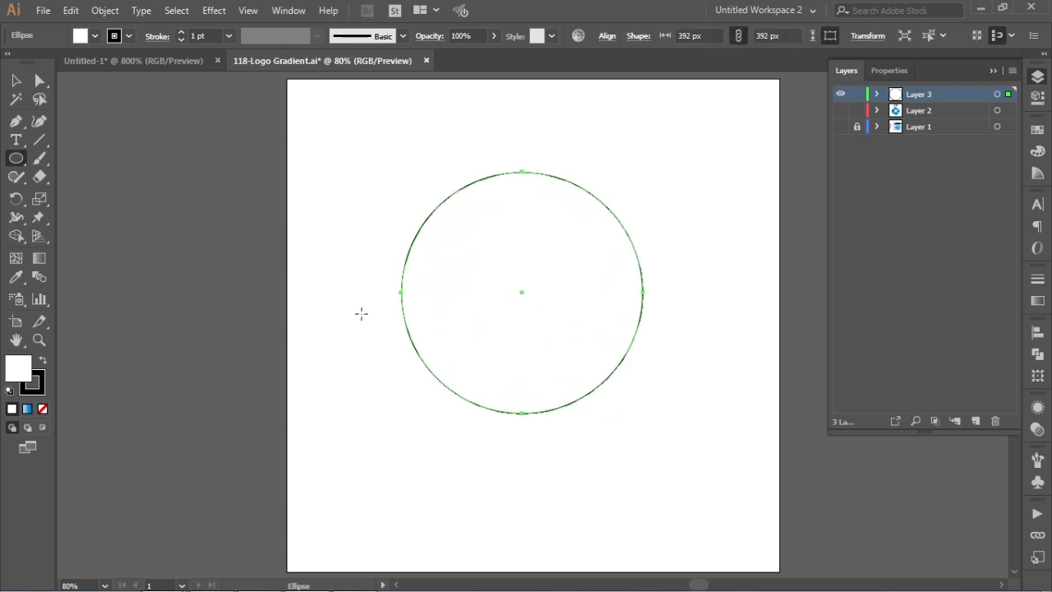
# Set the circle's width to 390 px with its proportions constrained
pyautogui.click(1037, 377)
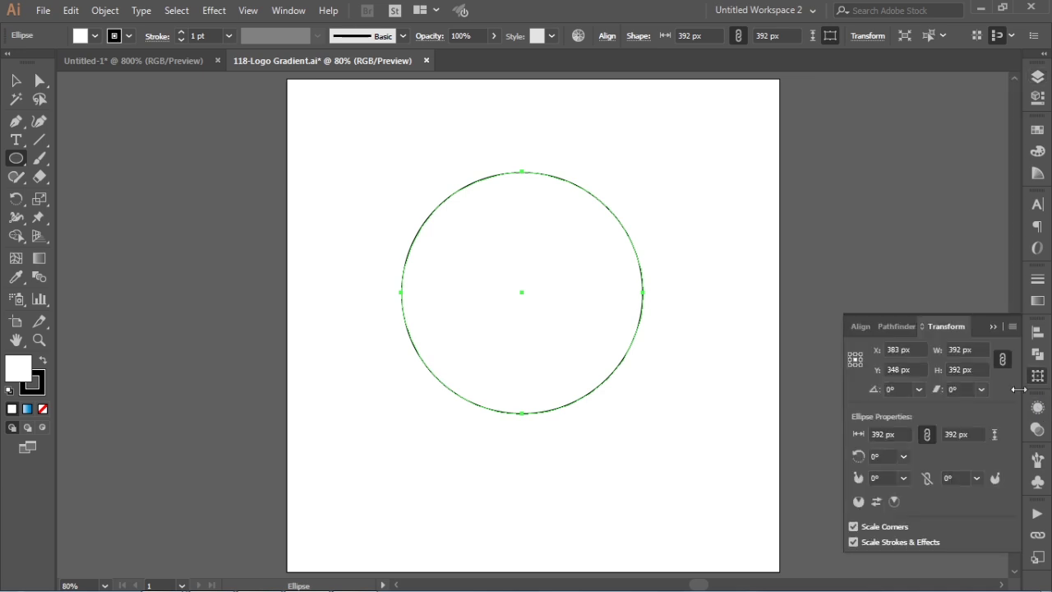
pyautogui.click(982, 348)
pyautogui.write('390')
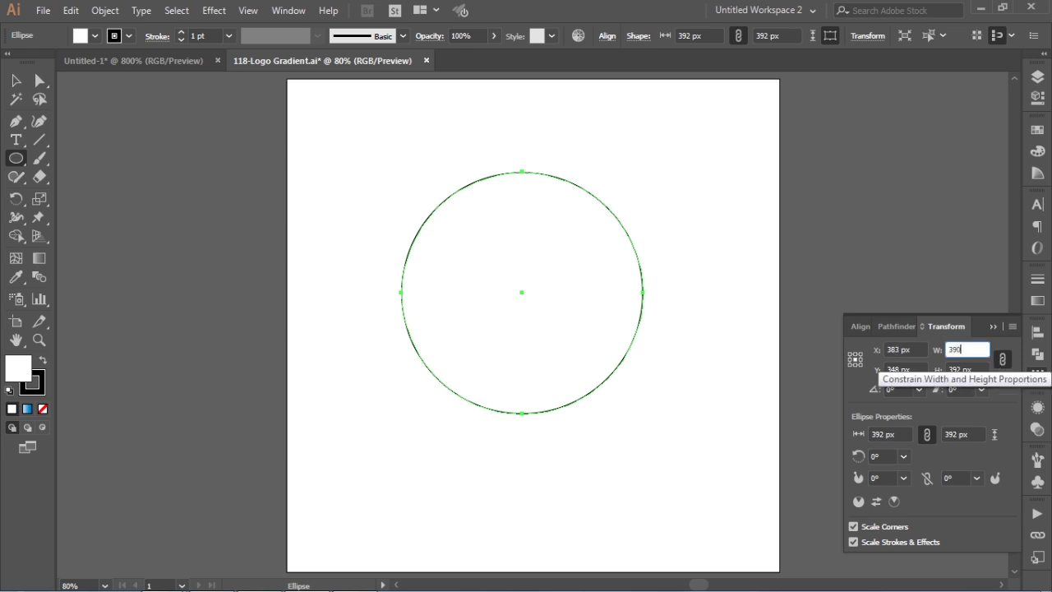
pyautogui.press('Return')
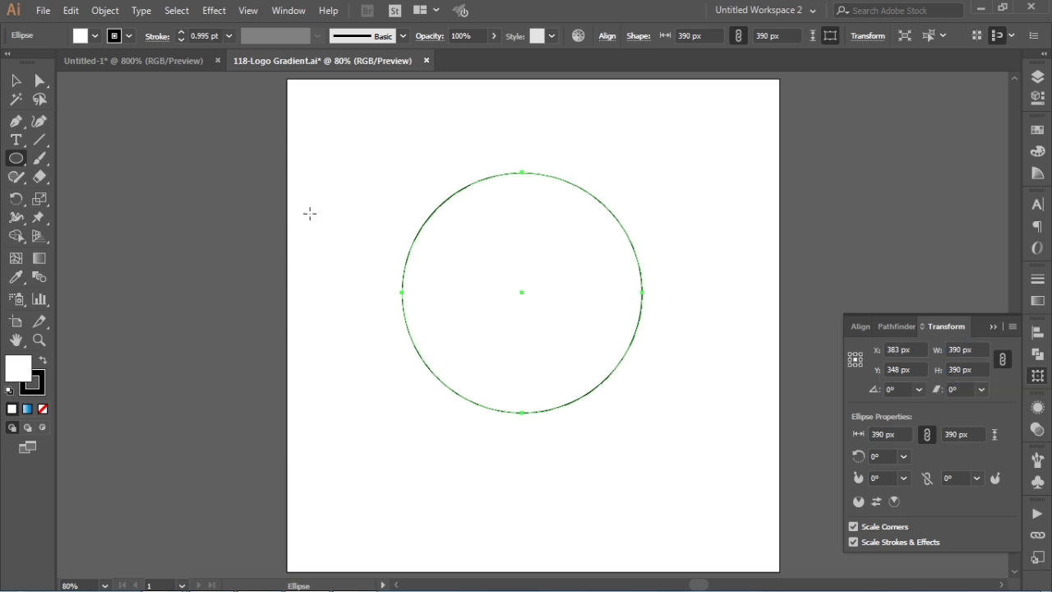
# Draw a tall rectangle about 113 px wide and 374 px high across the middle of the circle
pyautogui.click(16, 162)
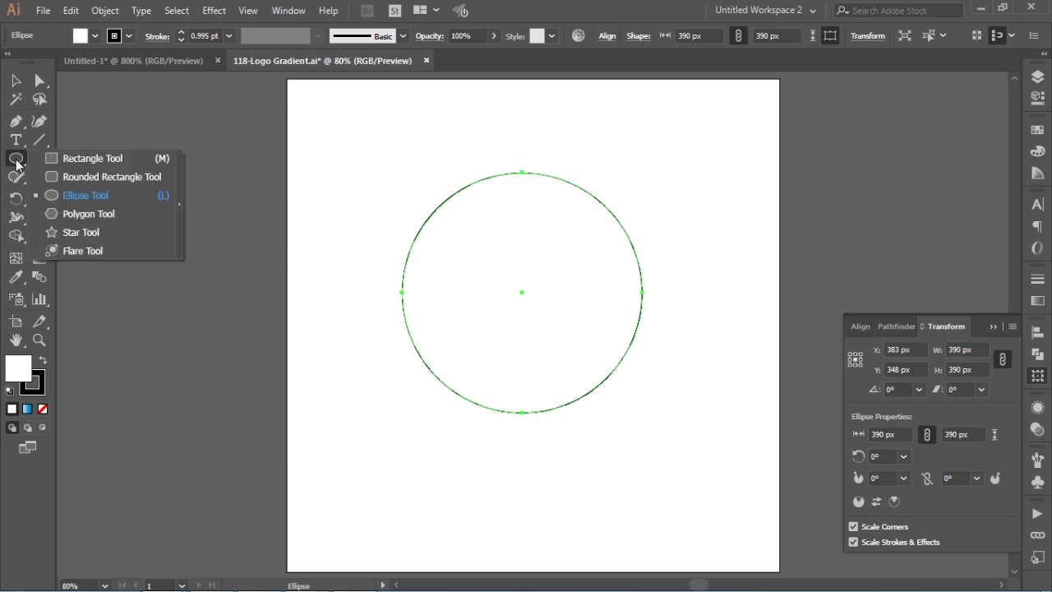
pyautogui.click(75, 159)
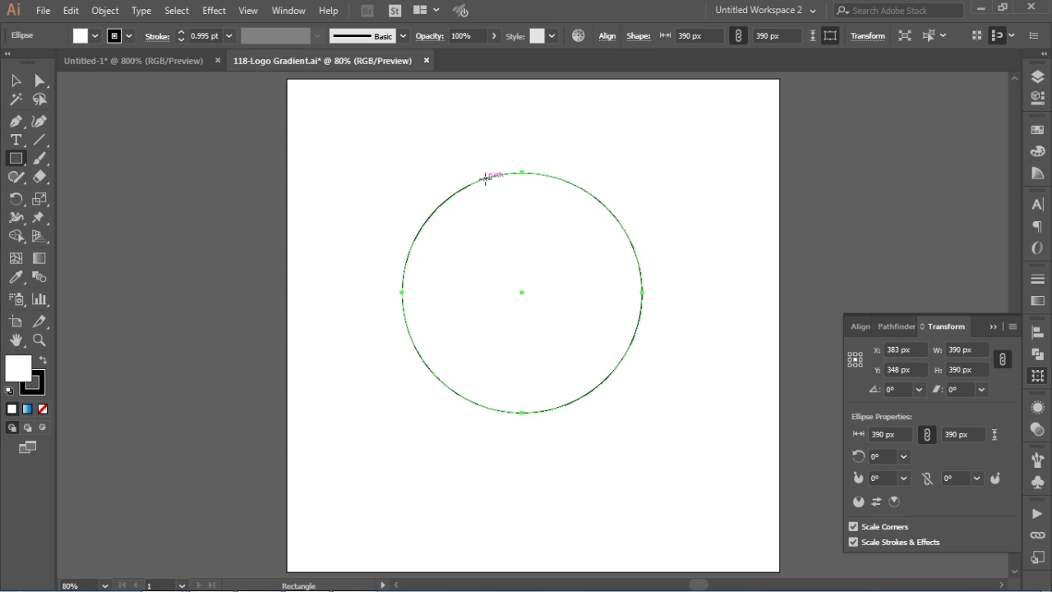
pyautogui.moveTo(485, 179); pyautogui.dragTo(555, 408)
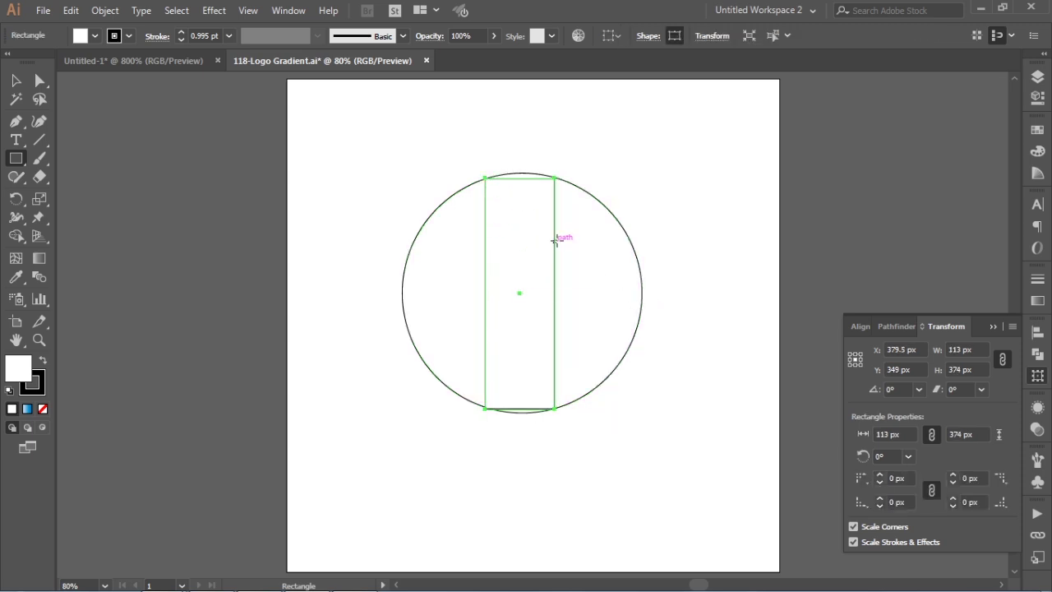
# Set the rectangle's height alone to 390 px with proportions unlinked, and constrain the proportions again
pyautogui.click(17, 82)
pyautogui.click(604, 308)
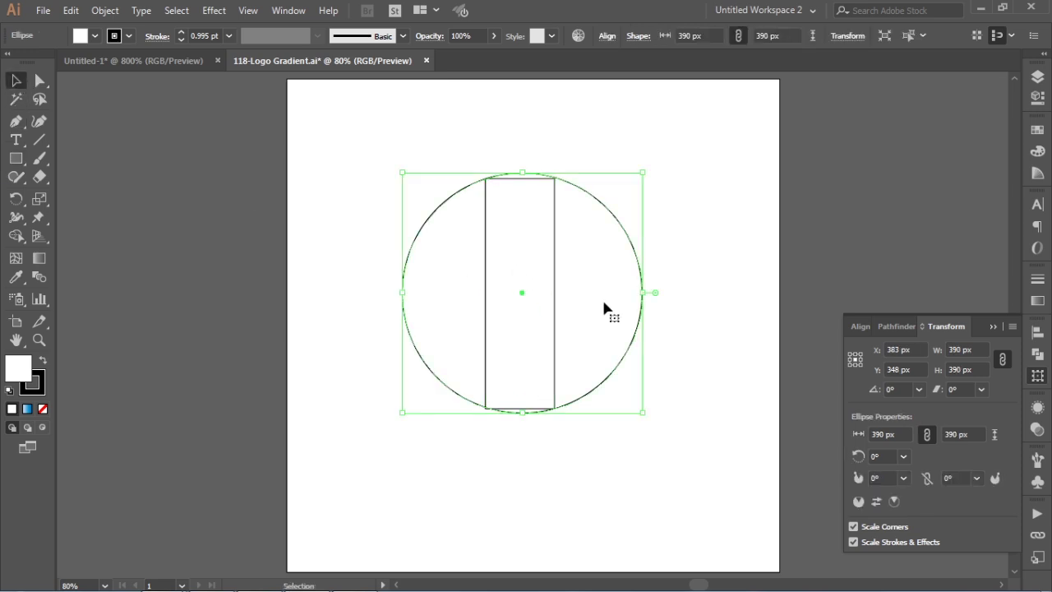
pyautogui.click(523, 317)
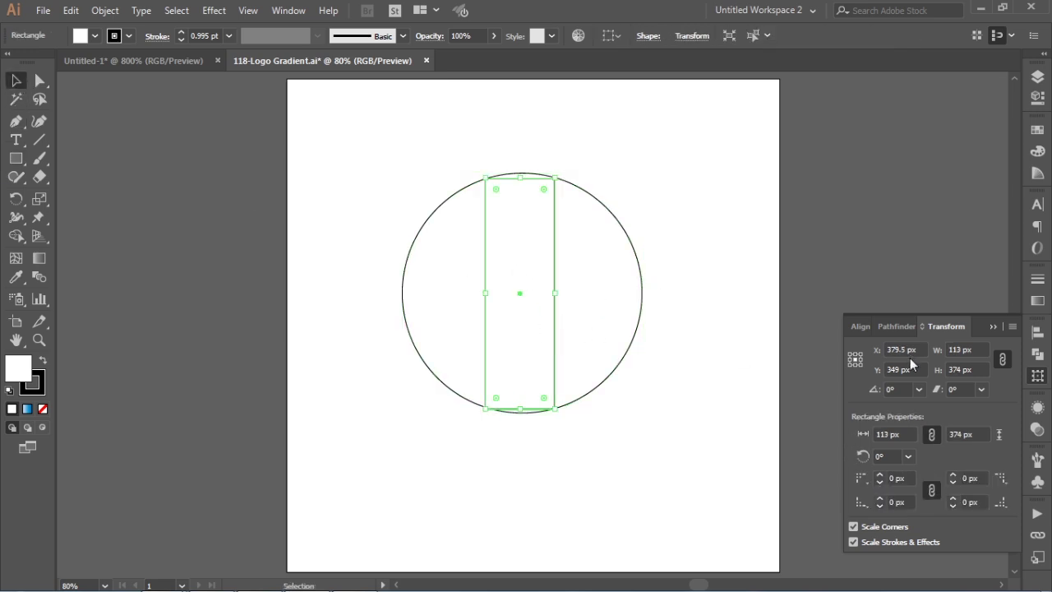
pyautogui.click(1005, 361)
pyautogui.click(969, 369)
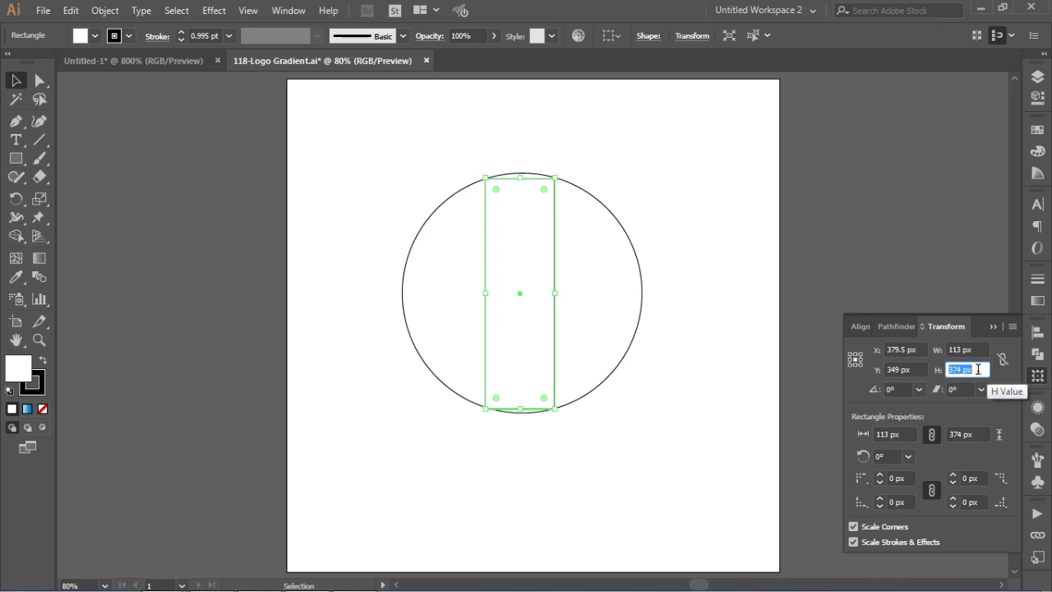
pyautogui.write('3')
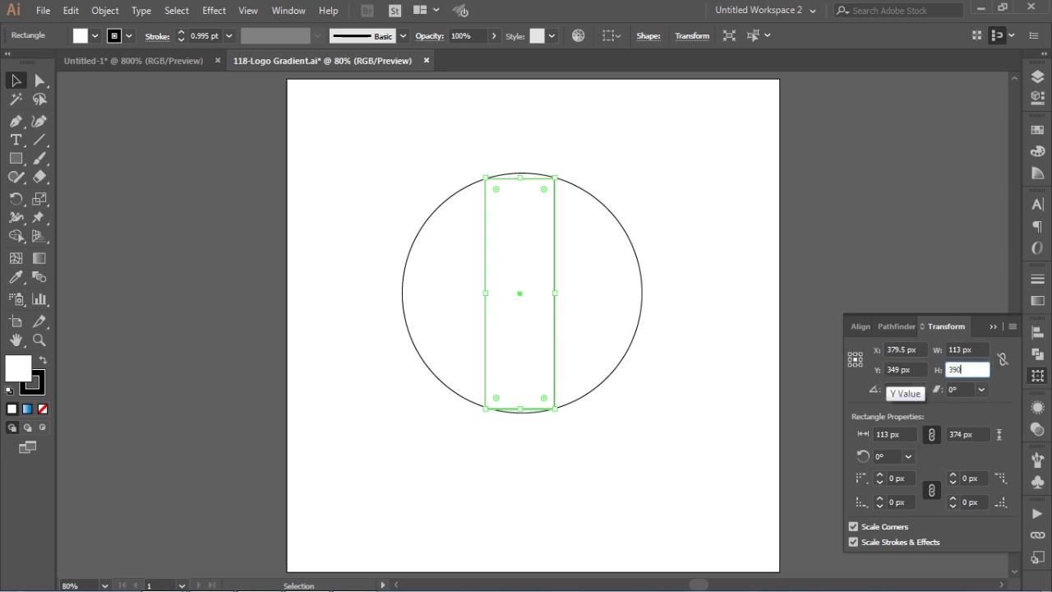
pyautogui.write('90')
pyautogui.press('Return')
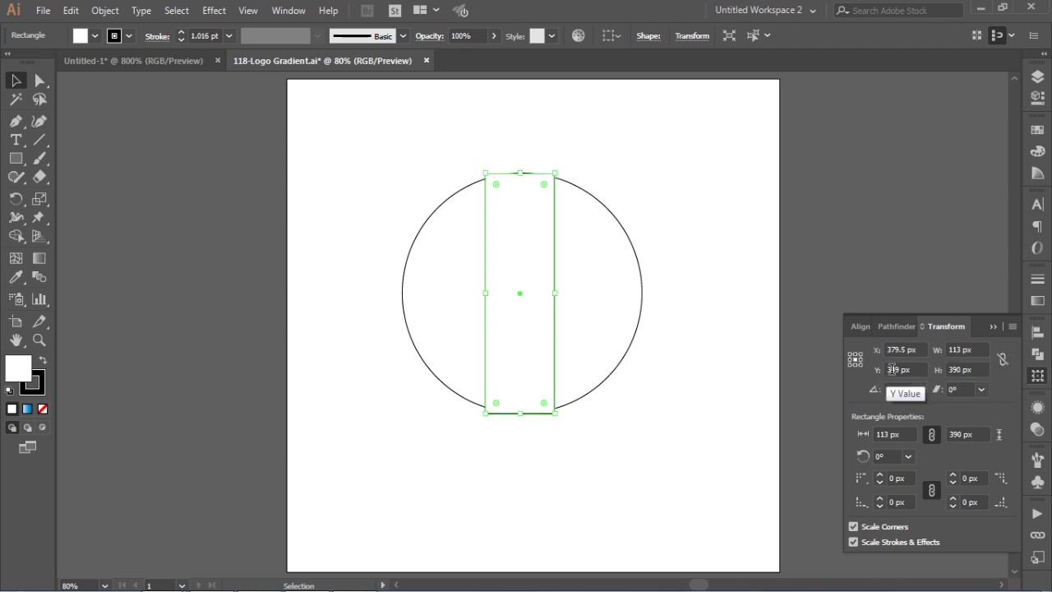
pyautogui.click(1008, 361)
# Align the circle and the rectangle to each other on their horizontal centers
pyautogui.moveTo(697, 242); pyautogui.dragTo(447, 337)
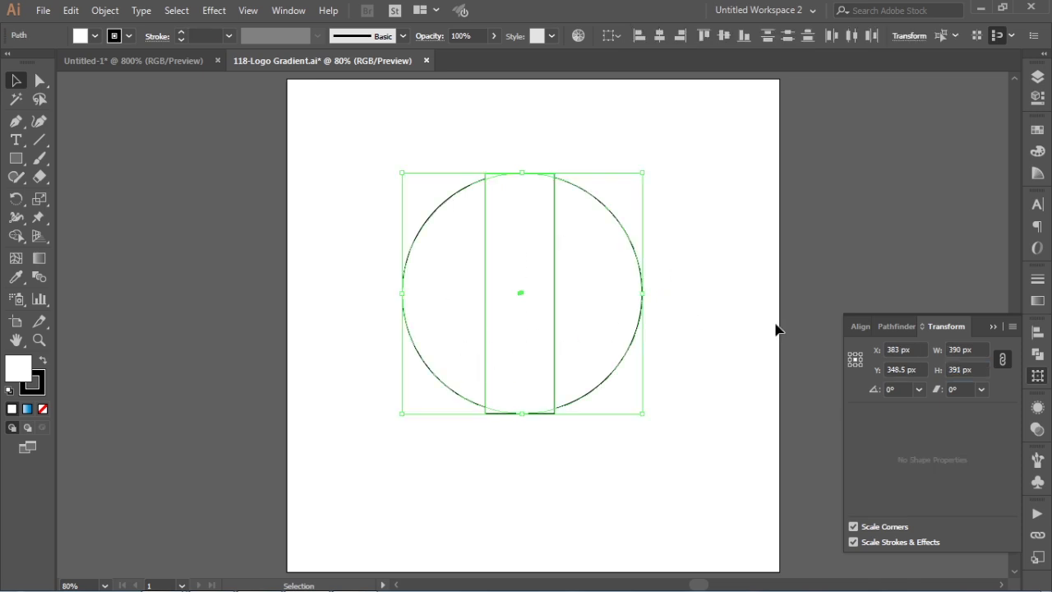
pyautogui.click(861, 327)
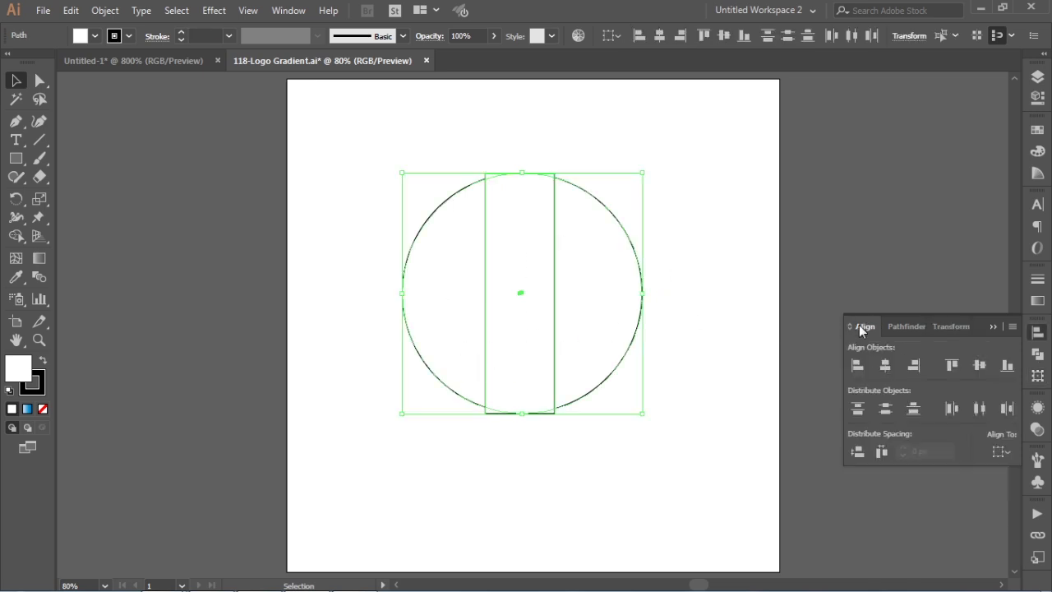
pyautogui.click(887, 365)
pyautogui.click(734, 276)
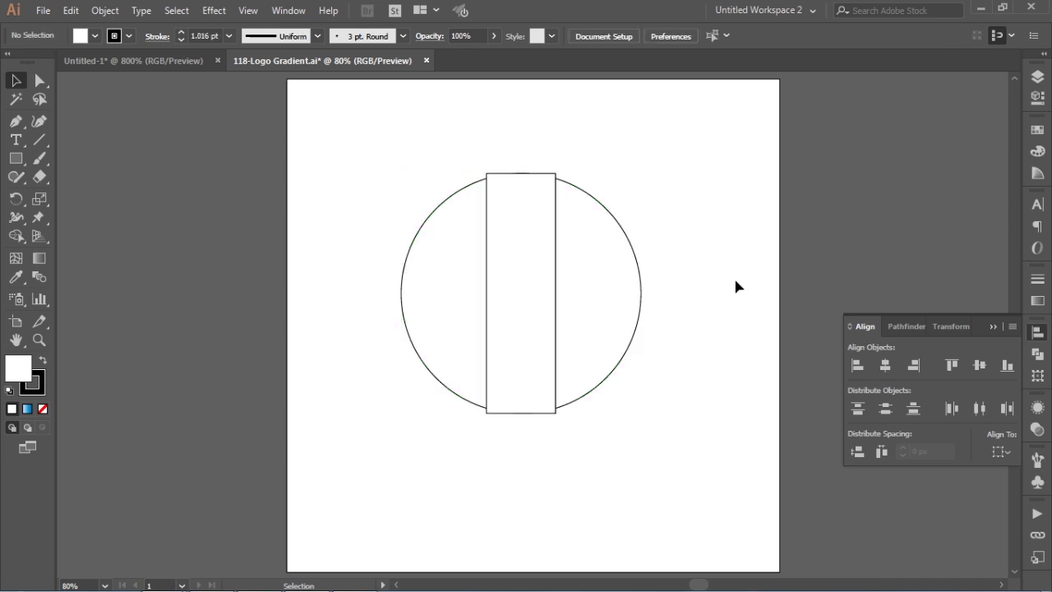
# Round all four corners of the rectangle to the maximum so its ends become semicircles
pyautogui.click(542, 300)
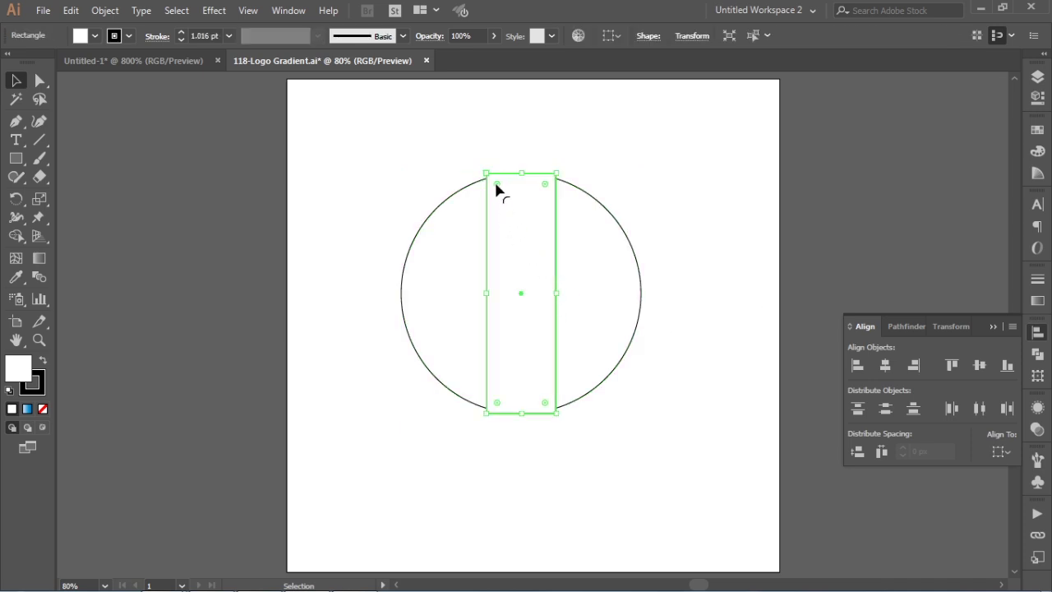
pyautogui.moveTo(496, 186); pyautogui.dragTo(534, 300)
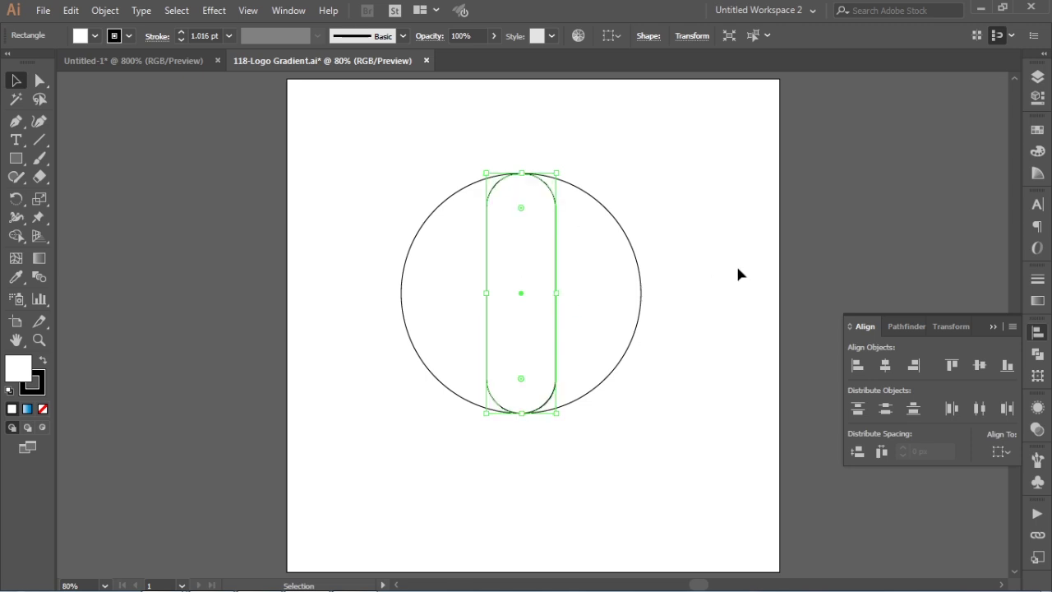
pyautogui.click(692, 184)
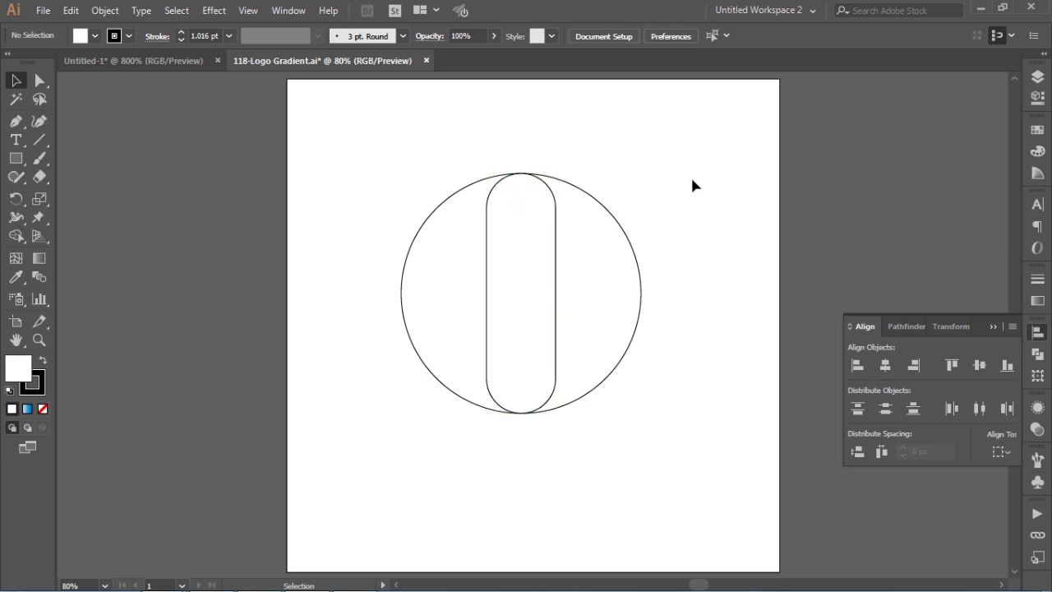
# Create a copy of the rounded rectangle rotated 90° about its center to form a cross
pyautogui.click(524, 234)
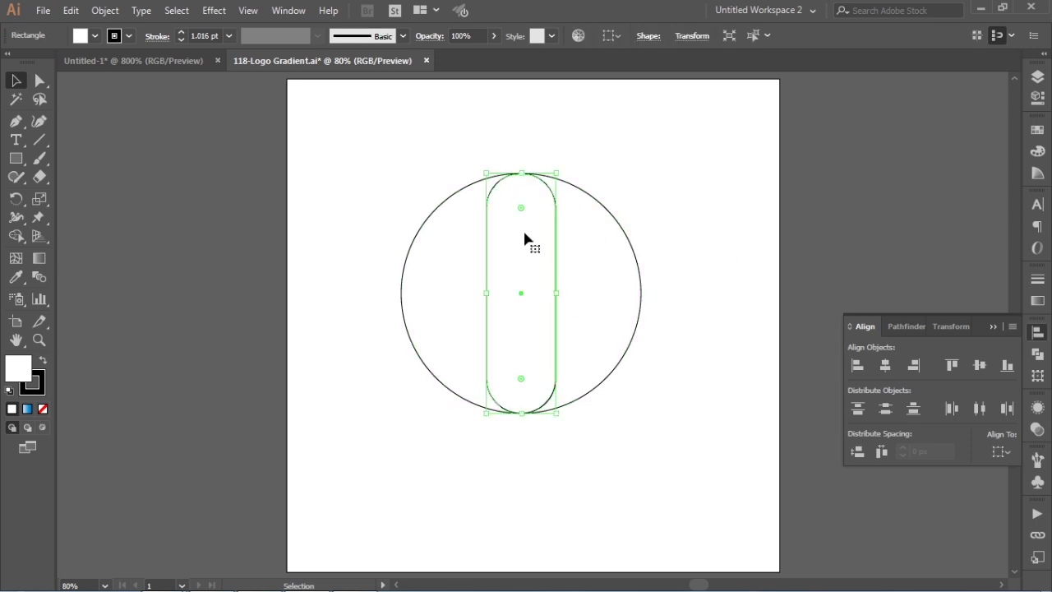
pyautogui.click(14, 201)
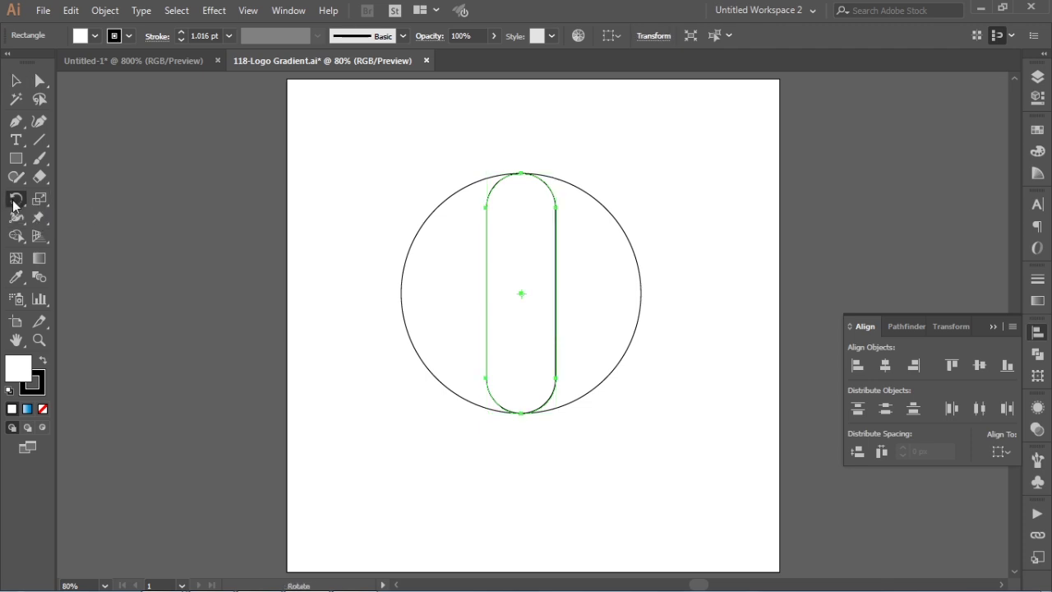
pyautogui.press('Return')
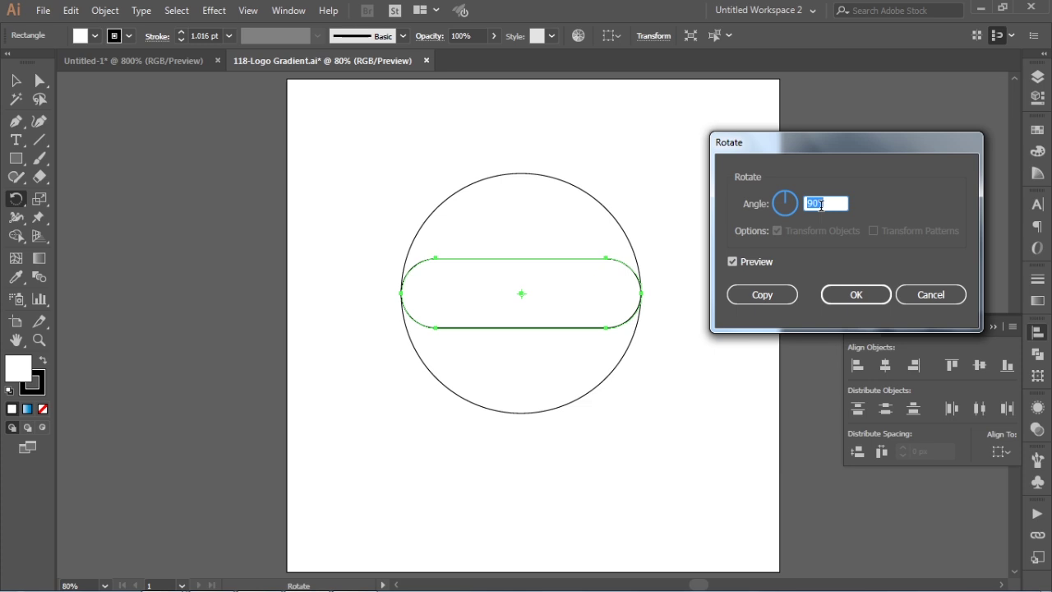
pyautogui.click(762, 295)
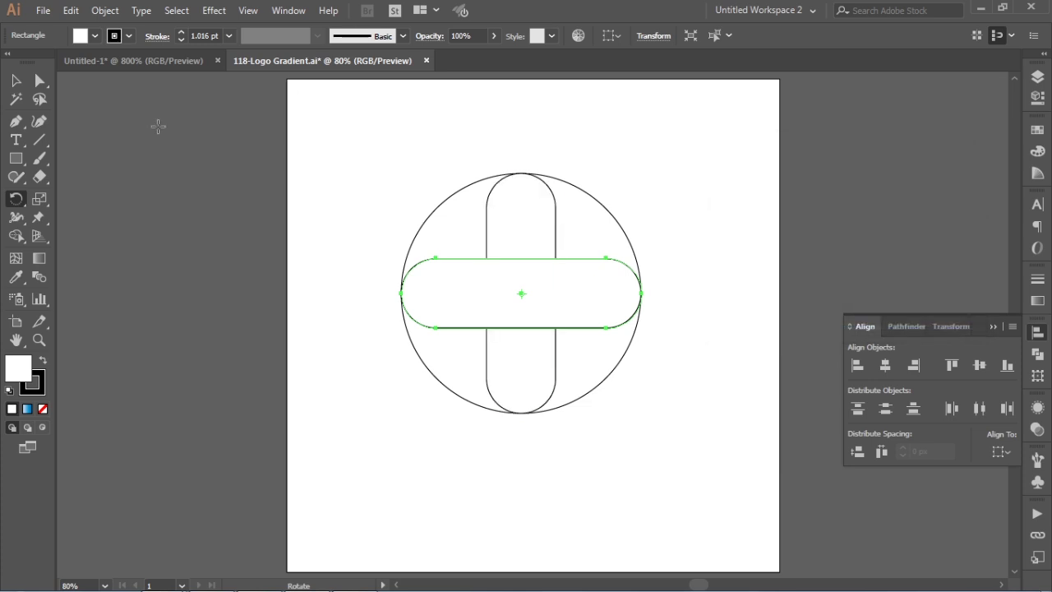
pyautogui.click(13, 81)
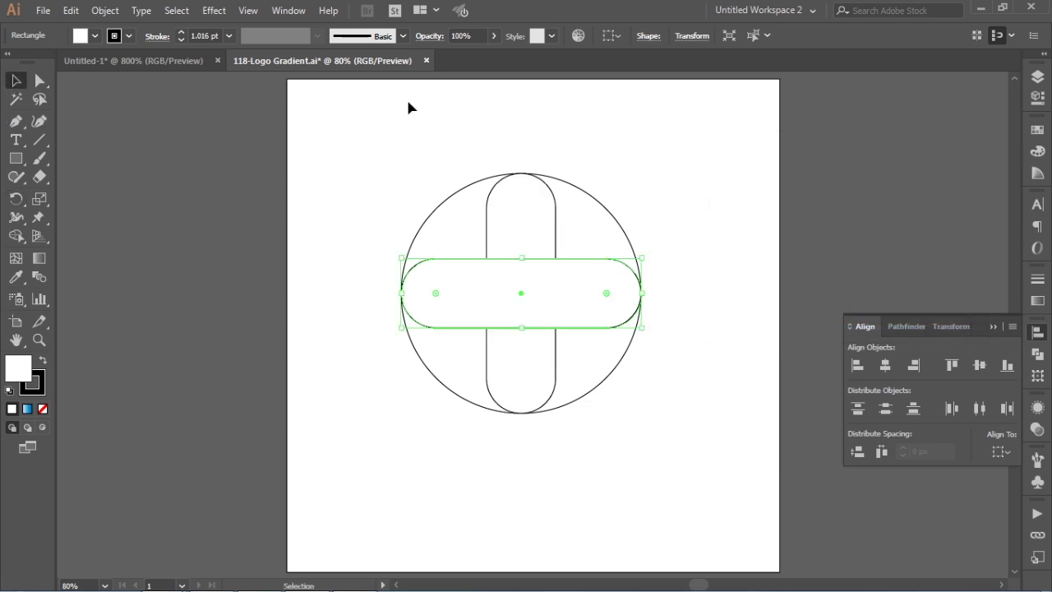
pyautogui.click(591, 119)
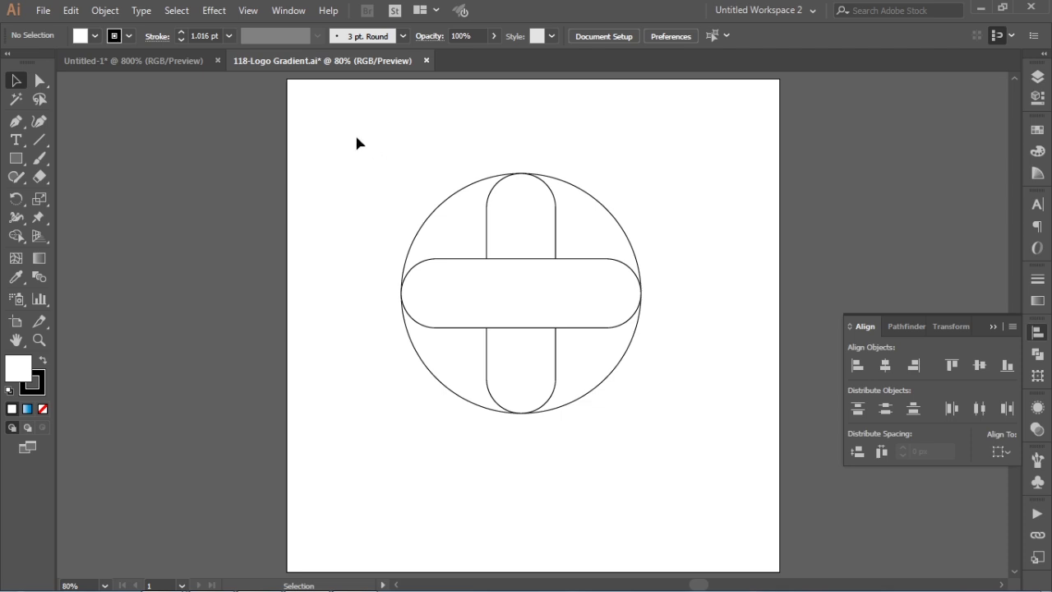
# Merge each arm of the cross with its counterclockwise neighboring circle segment using the Shape Builder, forming four blades around the central square
pyautogui.moveTo(357, 137); pyautogui.dragTo(710, 442)
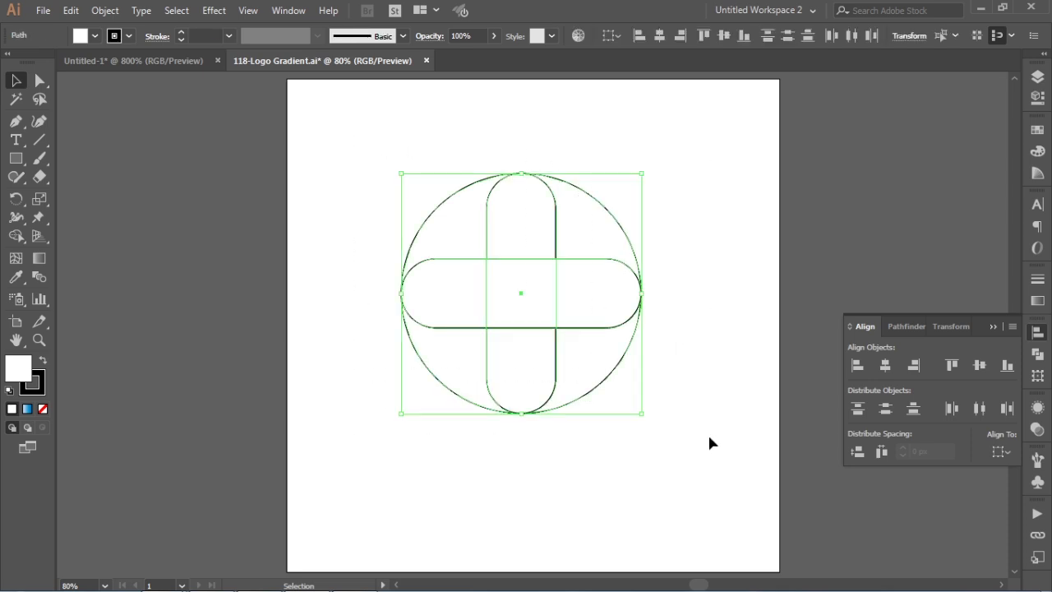
pyautogui.click(17, 236)
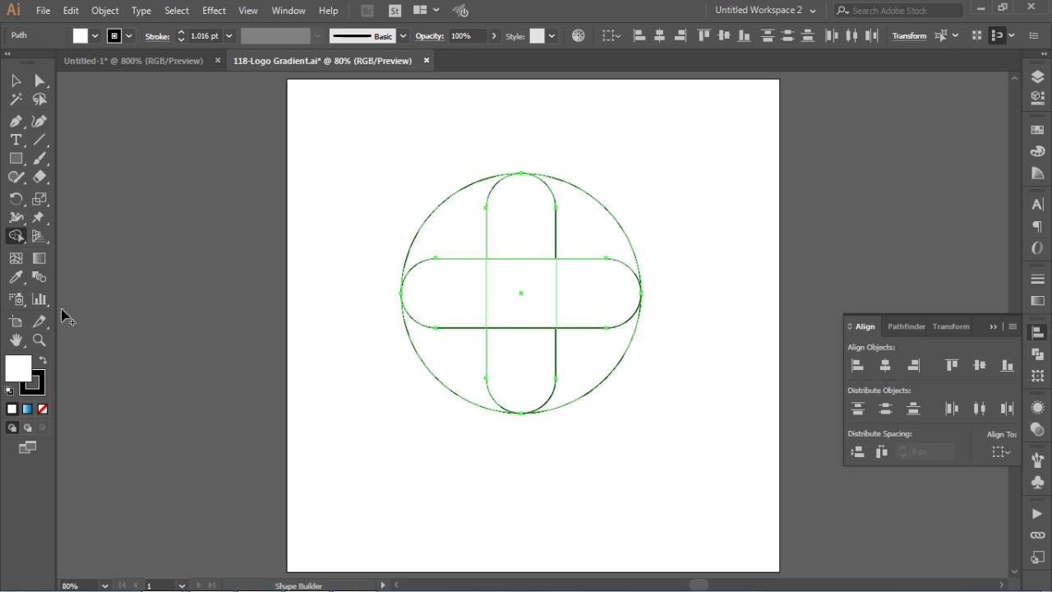
pyautogui.moveTo(525, 226); pyautogui.dragTo(452, 237)
pyautogui.moveTo(454, 292); pyautogui.dragTo(456, 359)
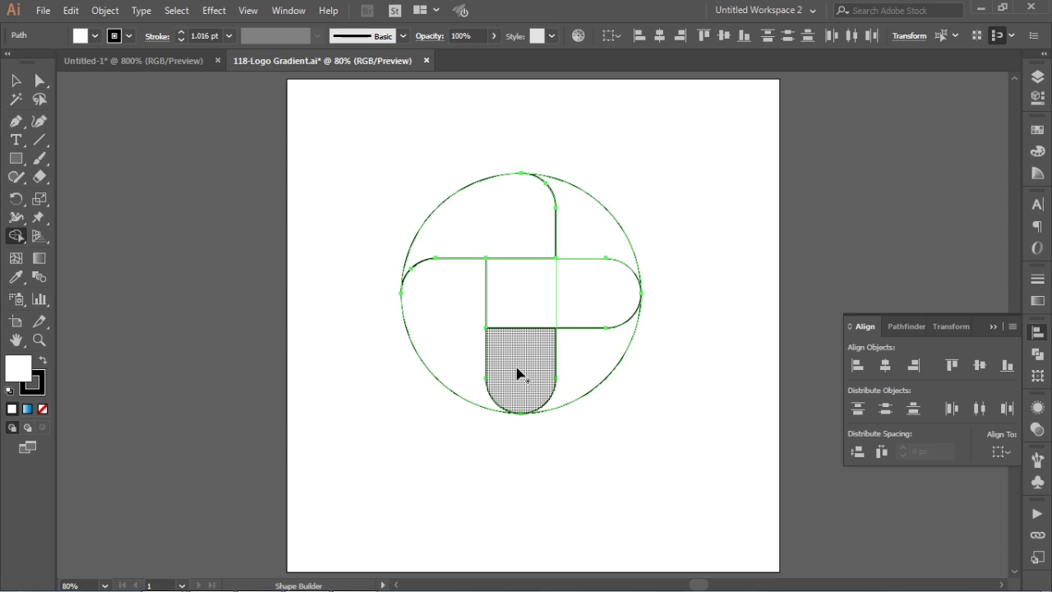
pyautogui.moveTo(519, 371); pyautogui.dragTo(590, 372)
pyautogui.moveTo(594, 308); pyautogui.dragTo(594, 272)
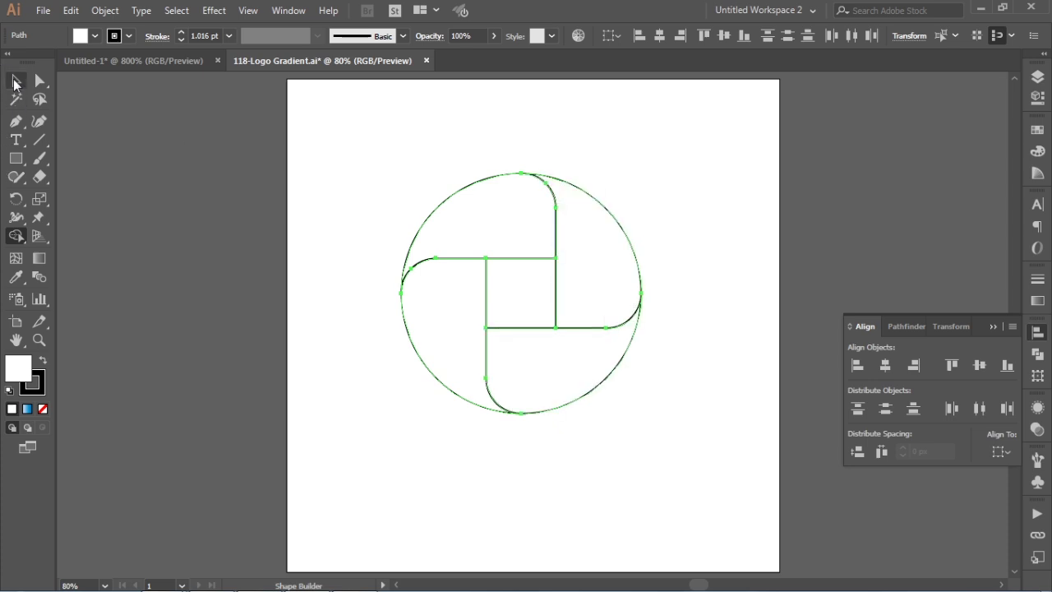
pyautogui.click(15, 79)
pyautogui.click(527, 111)
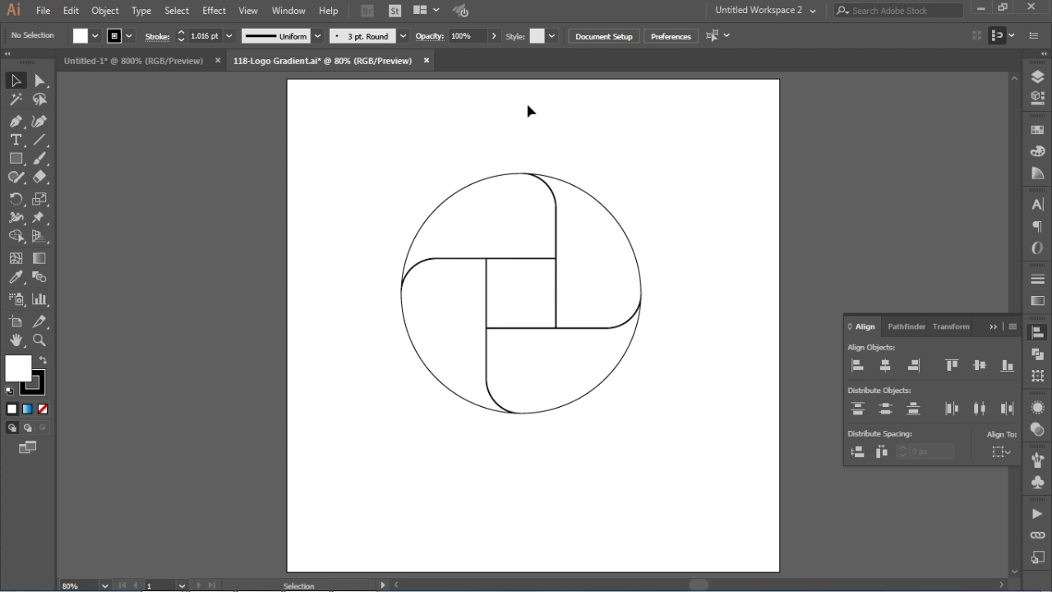
# Fill all four blades with the blue gradient swatch
pyautogui.click(518, 212)
pyautogui.keyDown('shift'); pyautogui.click(566, 277); pyautogui.keyUp('shift')
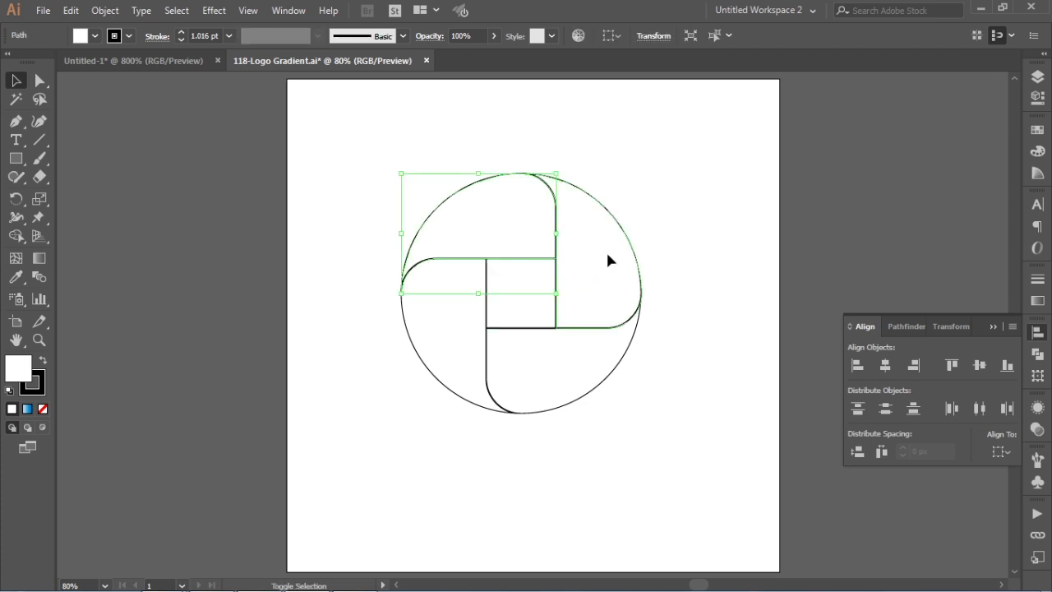
pyautogui.keyDown('shift'); pyautogui.click(585, 369); pyautogui.keyUp('shift')
pyautogui.keyDown('shift'); pyautogui.click(439, 307); pyautogui.keyUp('shift')
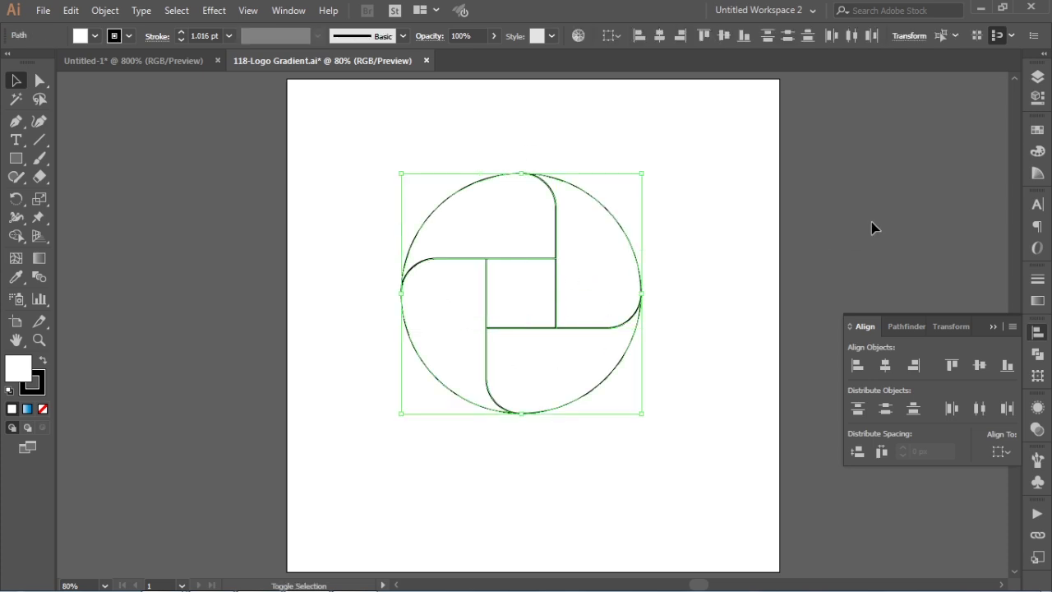
pyautogui.click(1037, 129)
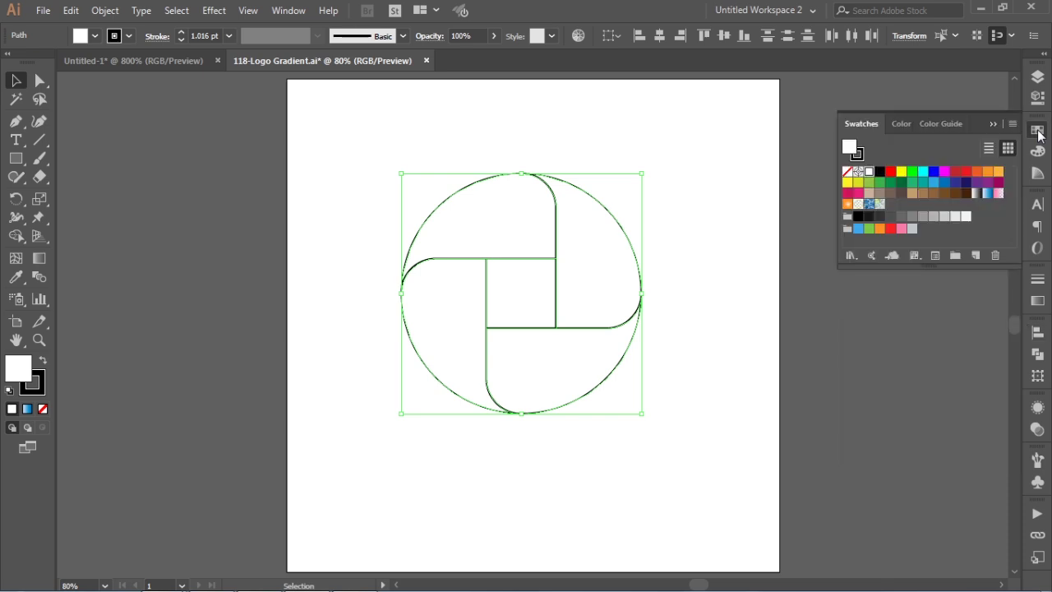
pyautogui.click(987, 194)
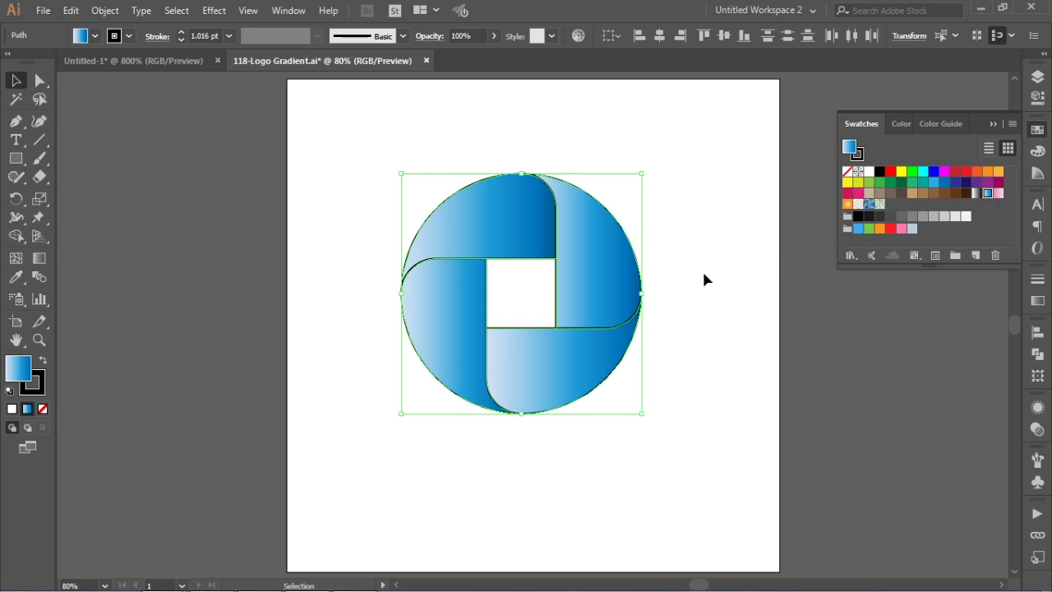
pyautogui.click(708, 243)
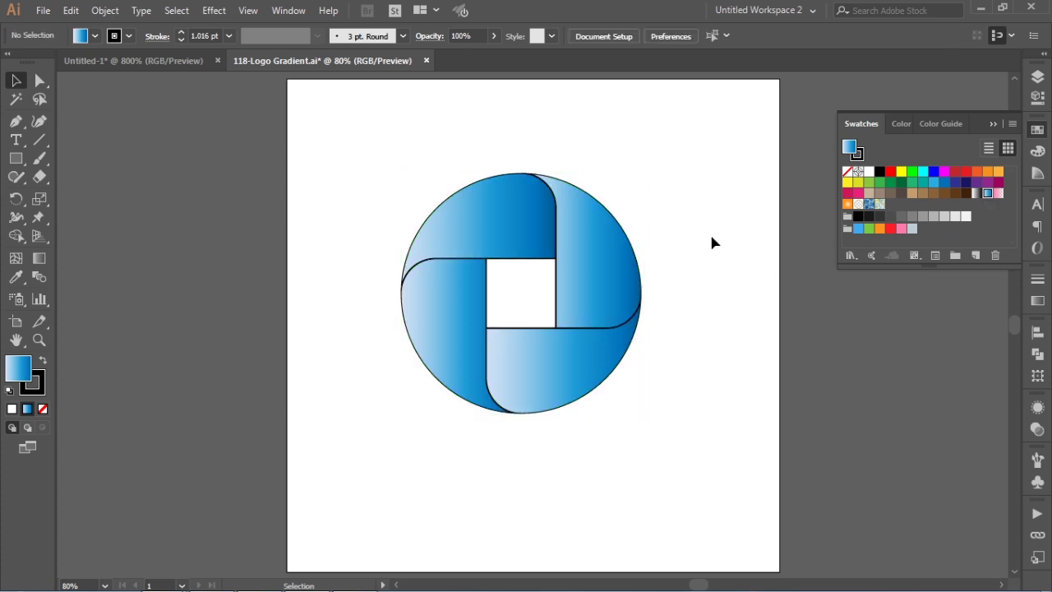
# Reverse the blue gradient on the lower blade so it runs from dark to light
pyautogui.press('z')
pyautogui.moveTo(342, 146); pyautogui.dragTo(685, 443)
pyautogui.press('v')
pyautogui.click(570, 451)
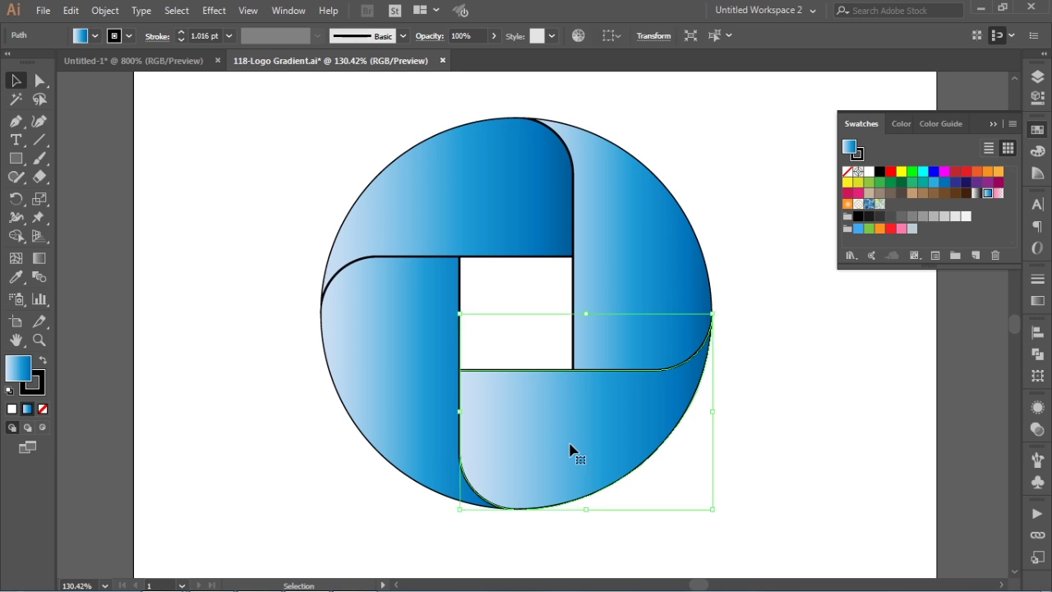
pyautogui.click(1037, 300)
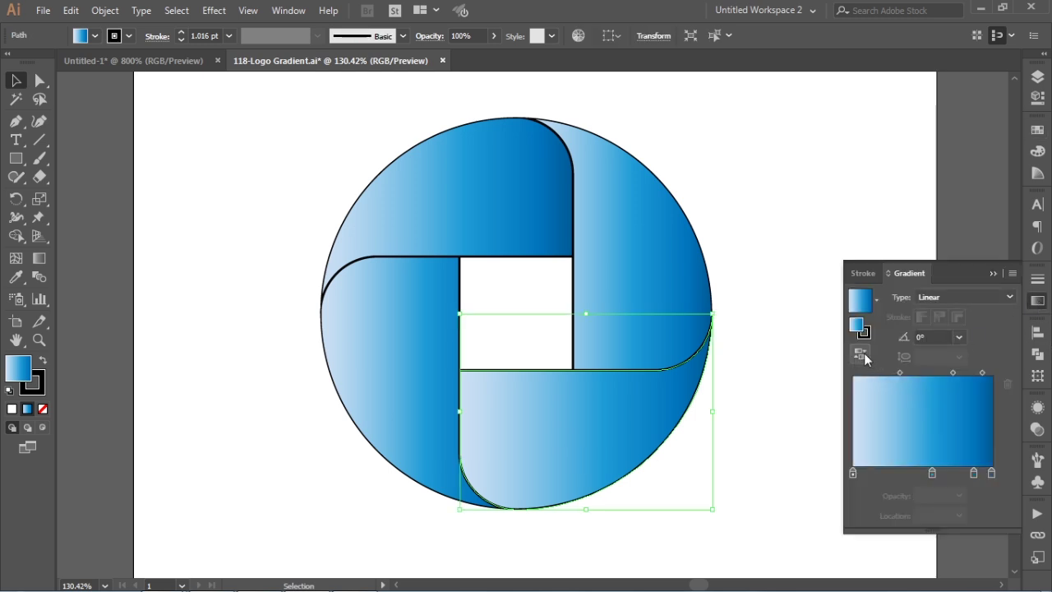
pyautogui.click(860, 353)
# Set the gradient angle to -90° on the right blade and 90° on the left blade
pyautogui.click(658, 322)
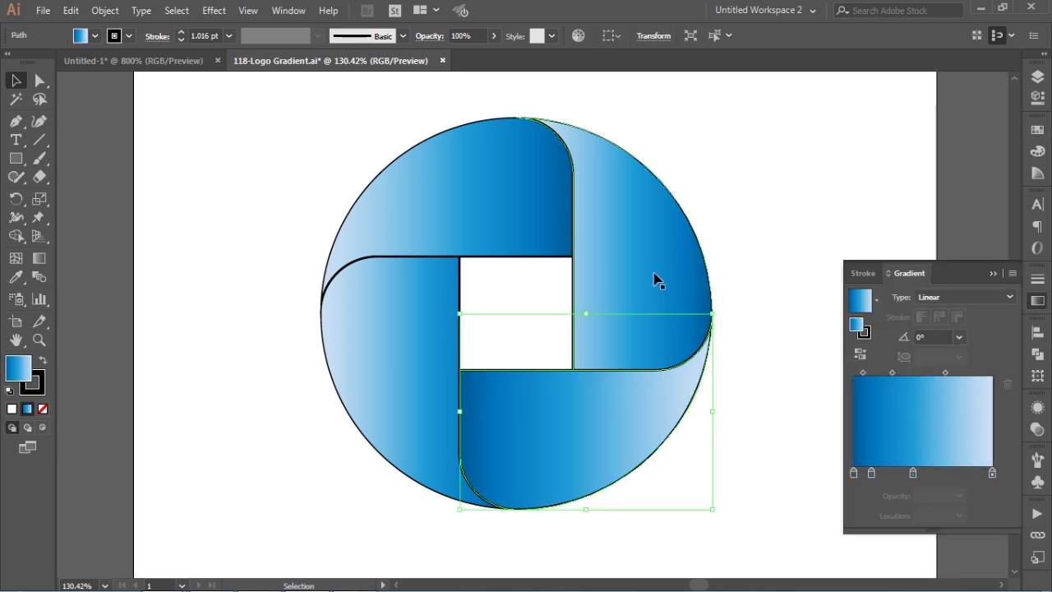
pyautogui.click(959, 337)
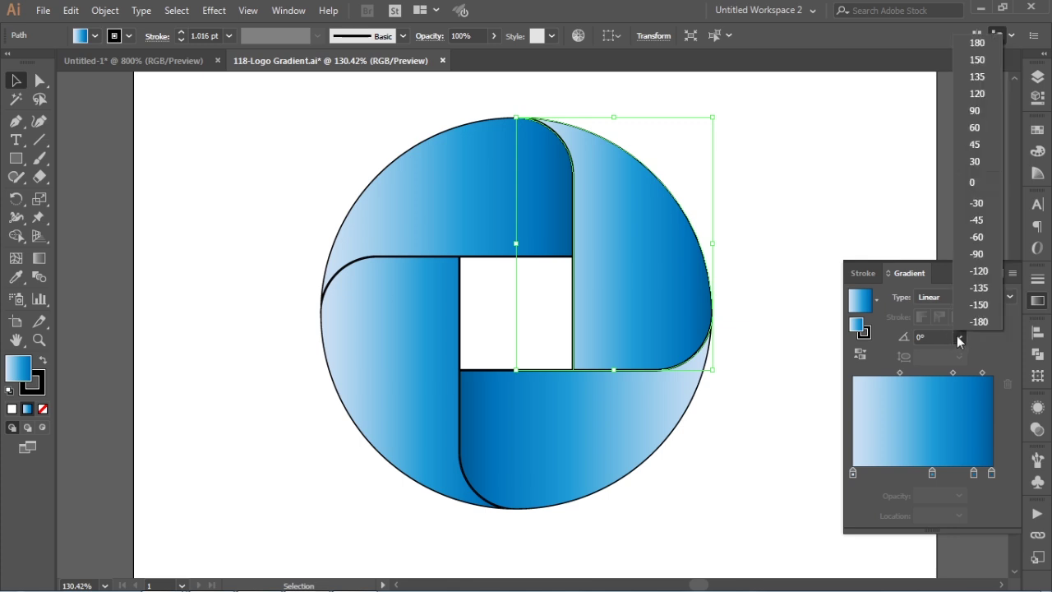
pyautogui.click(977, 255)
pyautogui.click(369, 336)
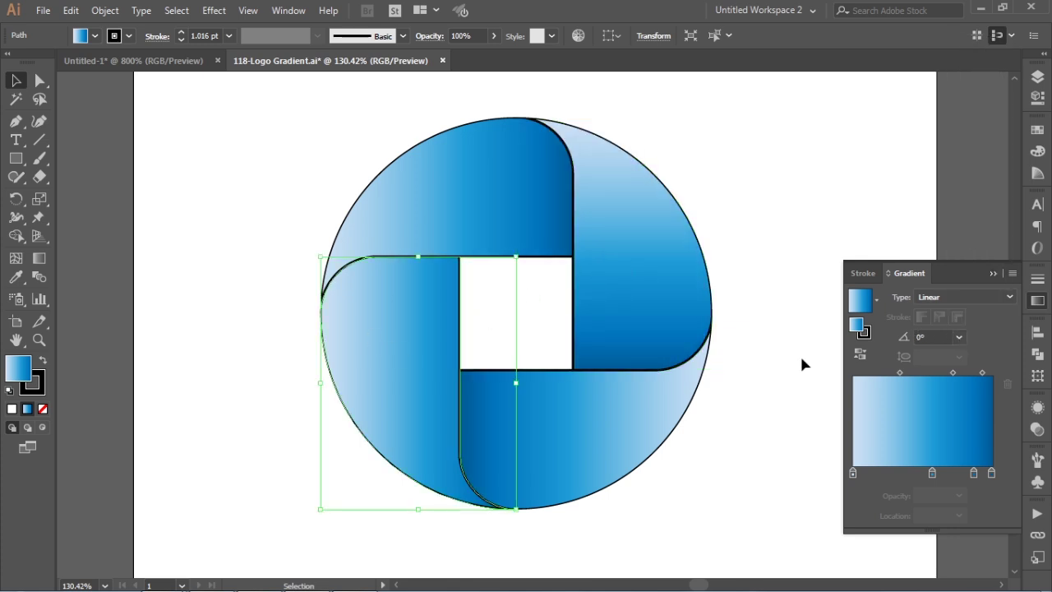
pyautogui.click(958, 337)
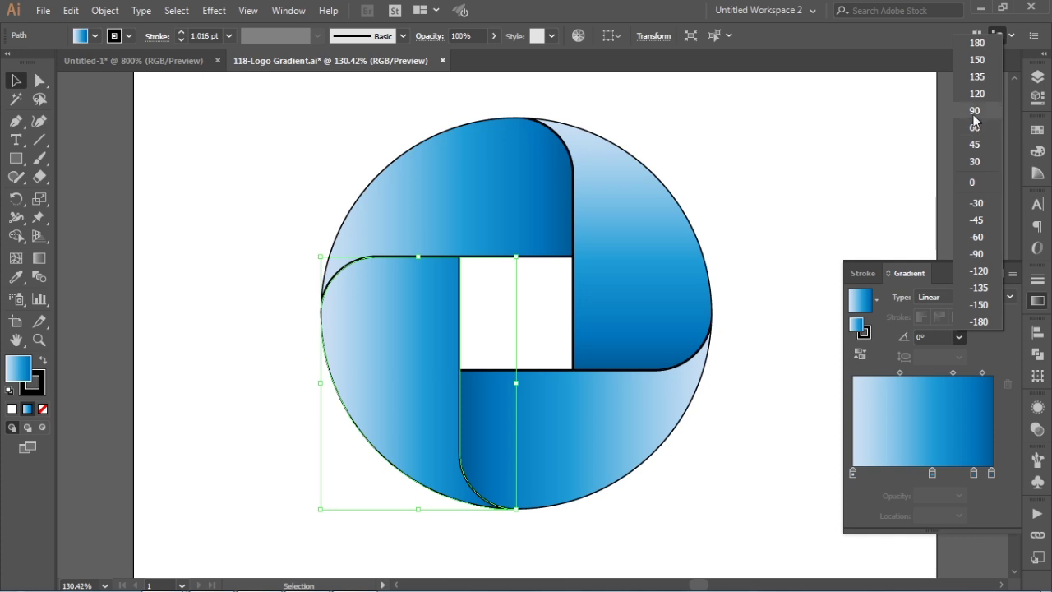
pyautogui.click(978, 161)
pyautogui.click(810, 154)
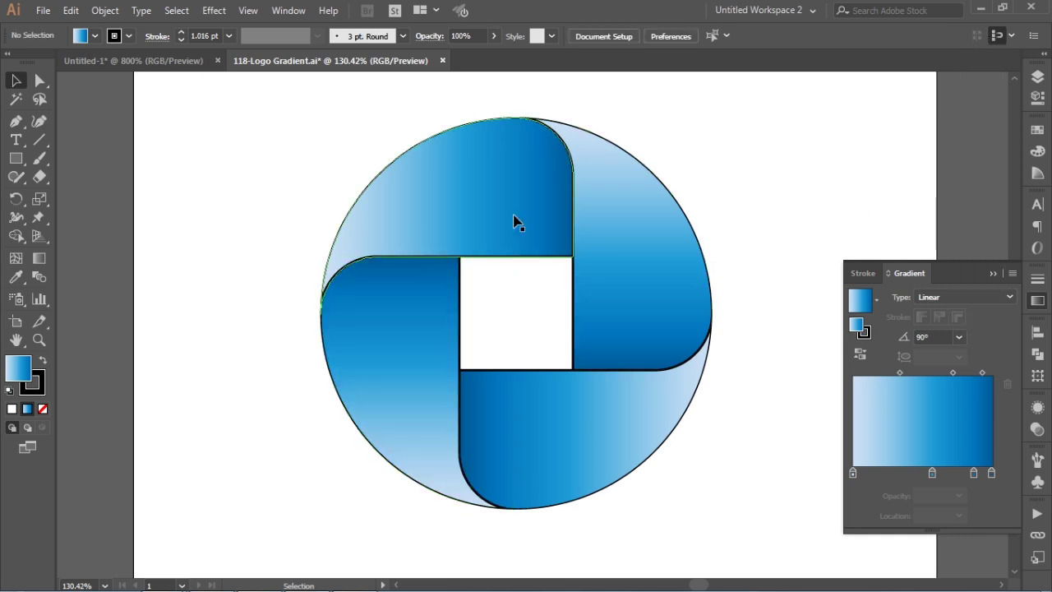
# Isolate the leftover central square shapes from the four blades and delete them
pyautogui.click(484, 203)
pyautogui.keyDown('shift'); pyautogui.click(653, 282); pyautogui.keyUp('shift')
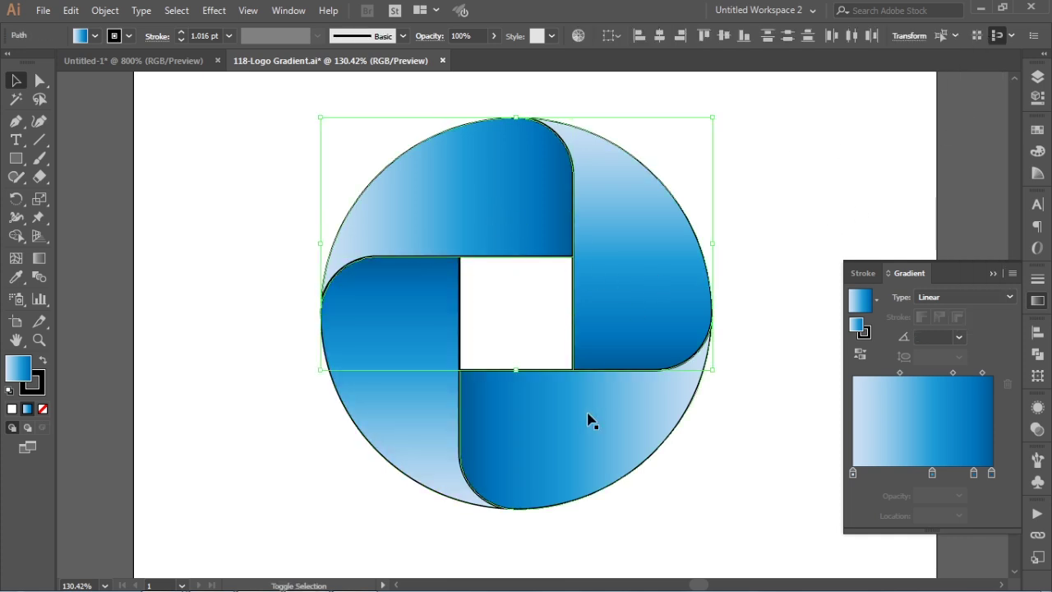
pyautogui.keyDown('shift'); pyautogui.click(587, 419); pyautogui.keyUp('shift')
pyautogui.keyDown('shift'); pyautogui.click(404, 374); pyautogui.keyUp('shift')
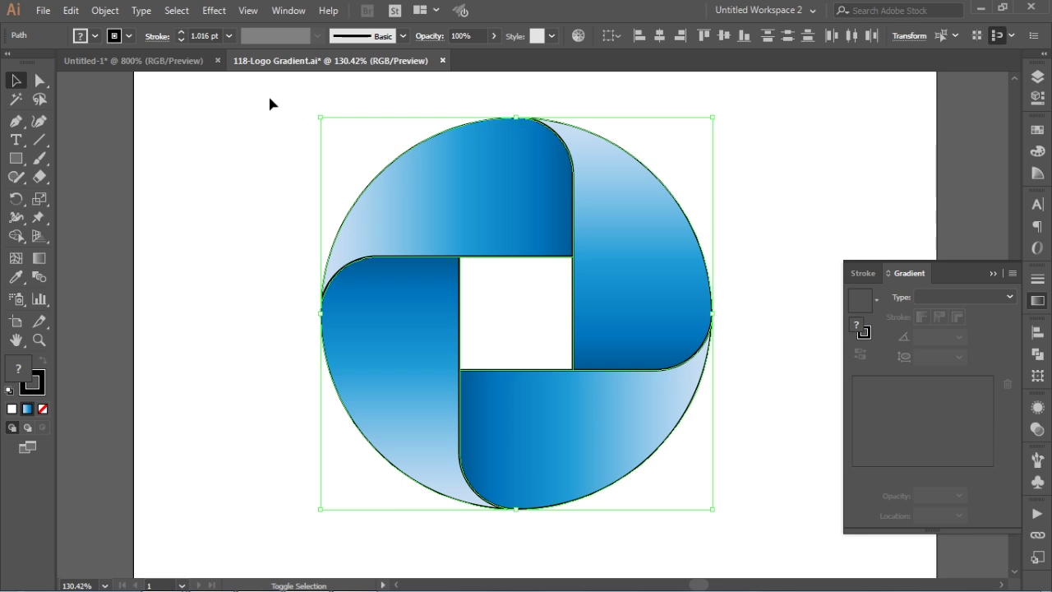
pyautogui.moveTo(270, 103); pyautogui.dragTo(759, 532)
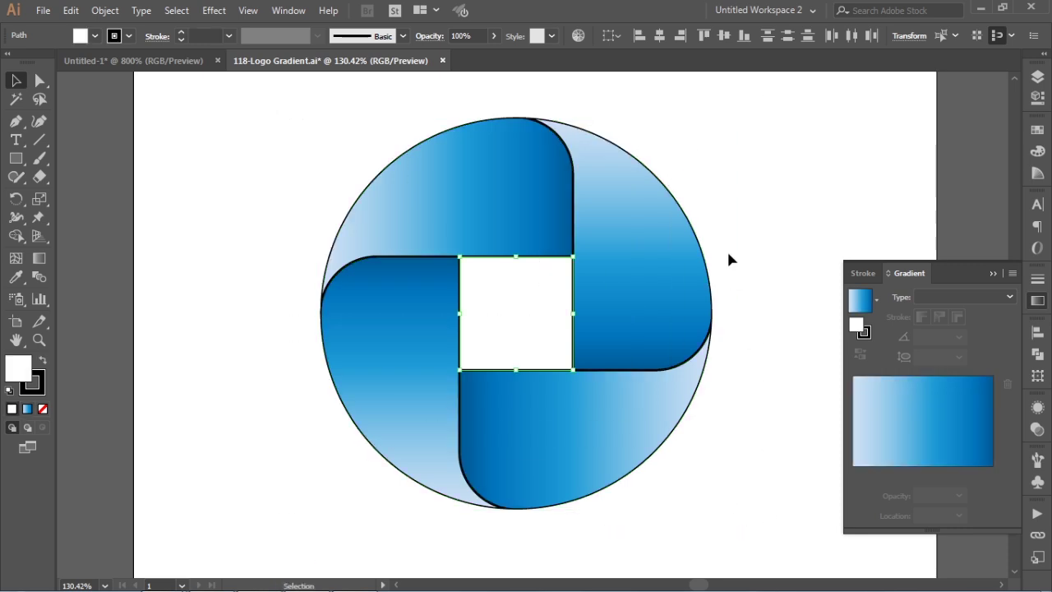
pyautogui.click(728, 260)
# Remove the stroke from all four blades
pyautogui.moveTo(304, 129); pyautogui.dragTo(737, 491)
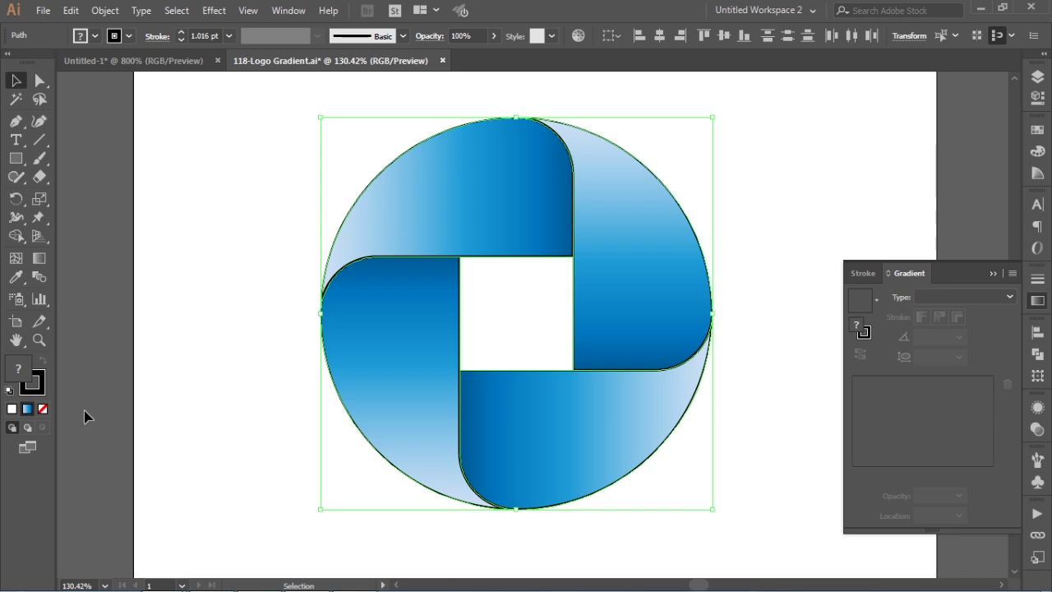
pyautogui.click(43, 409)
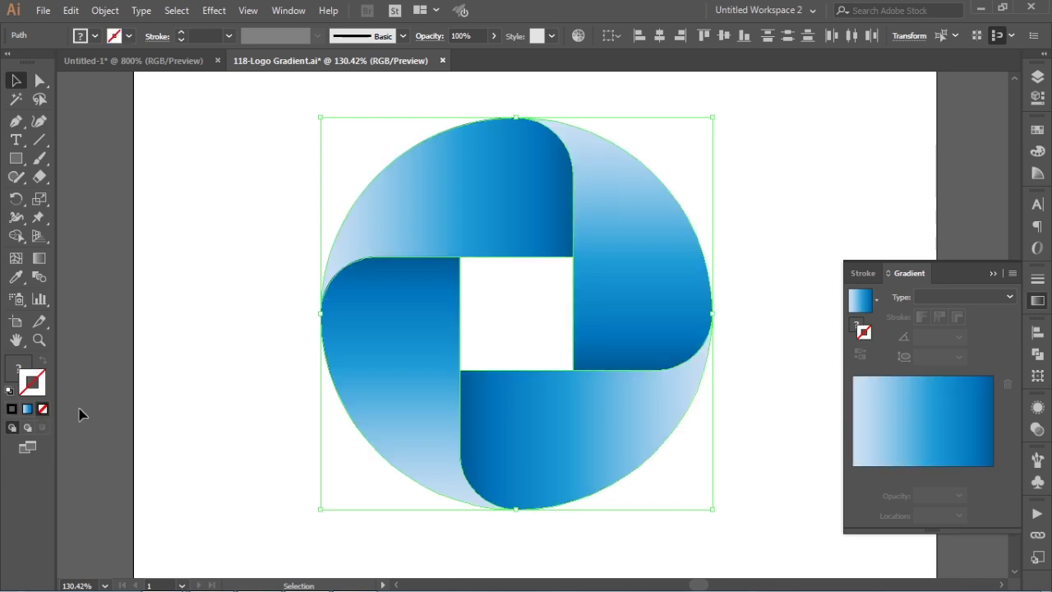
pyautogui.click(1038, 301)
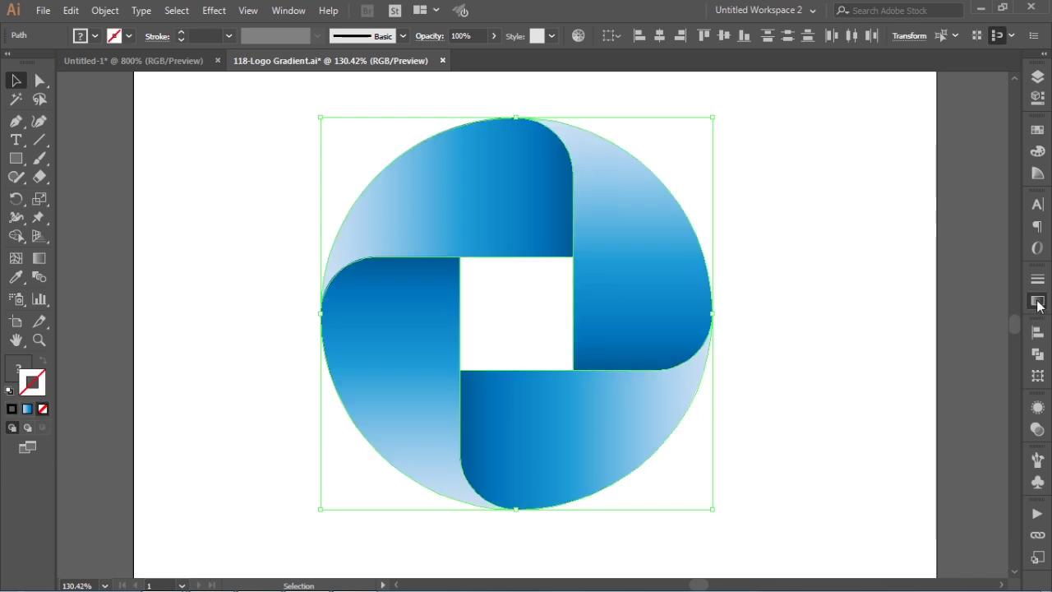
pyautogui.click(840, 287)
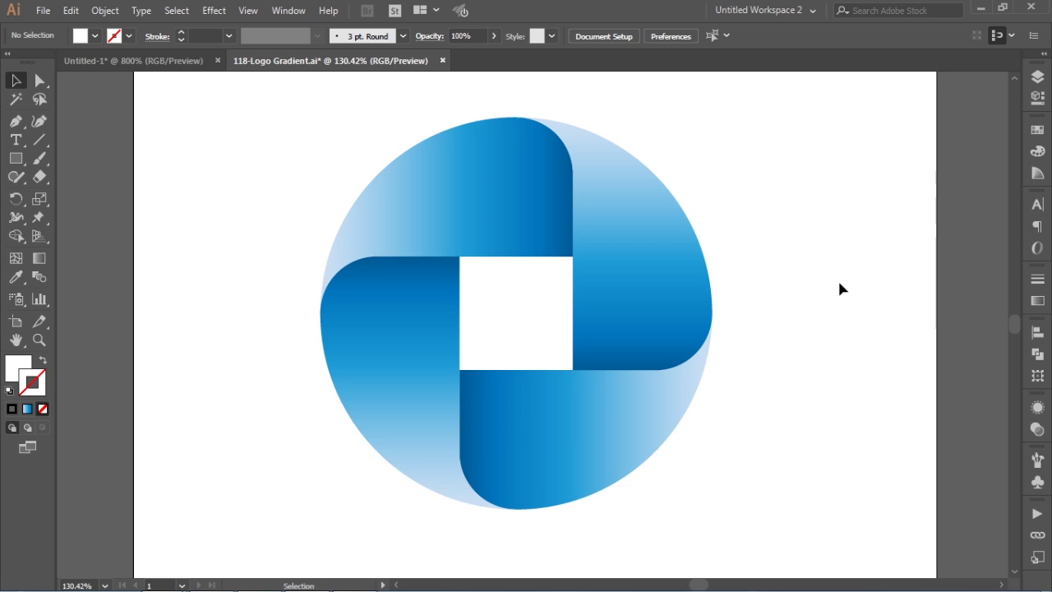
# Replace the fill of all four blades with the orange radial gradient swatch, keeping them without a stroke
pyautogui.moveTo(251, 110); pyautogui.dragTo(801, 497)
pyautogui.click(1037, 130)
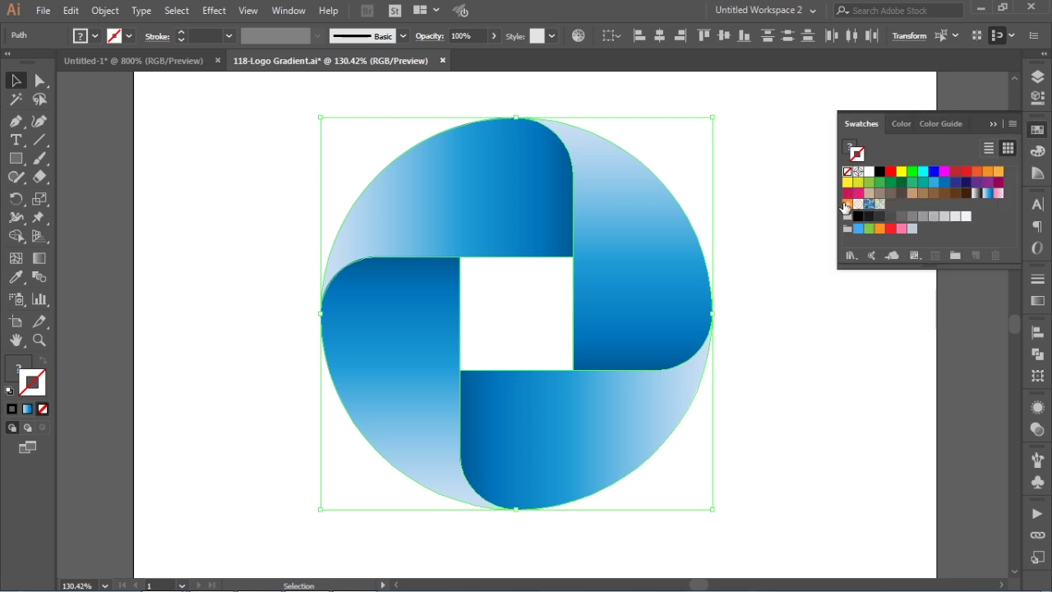
pyautogui.click(847, 203)
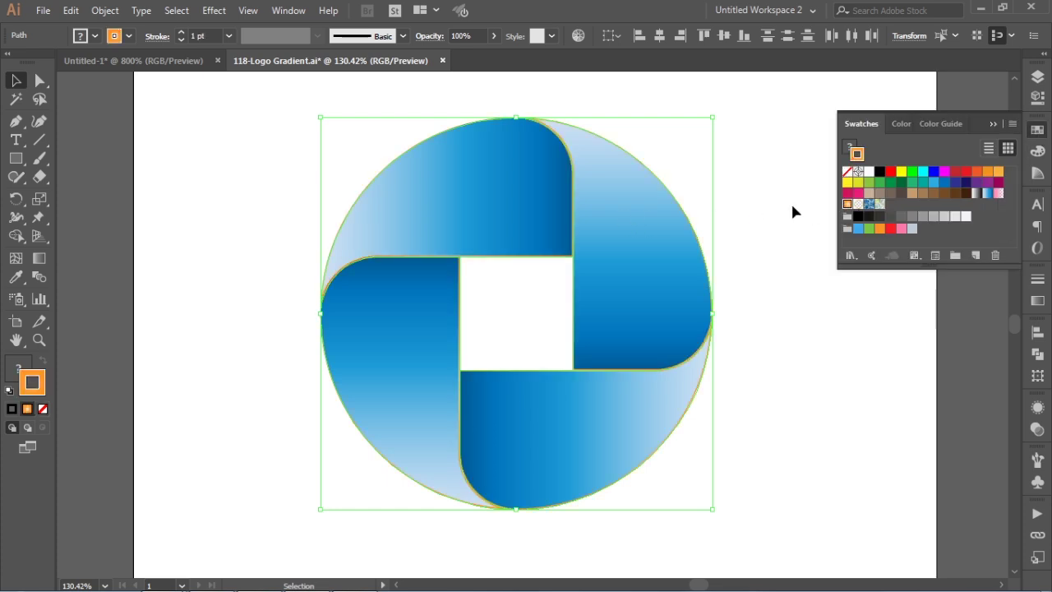
pyautogui.hotkey('ctrl', 'z')
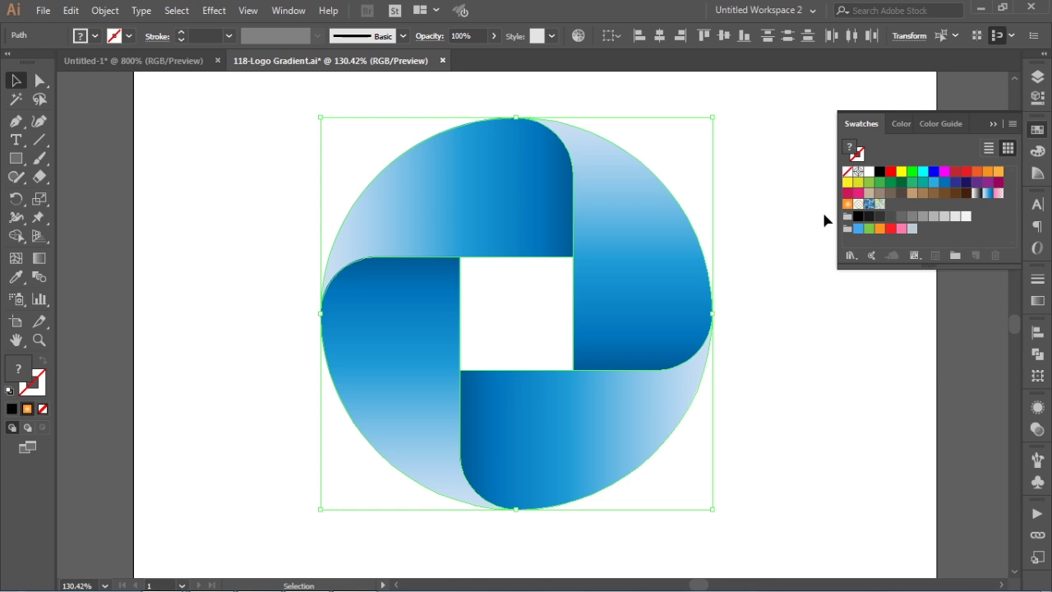
pyautogui.click(849, 207)
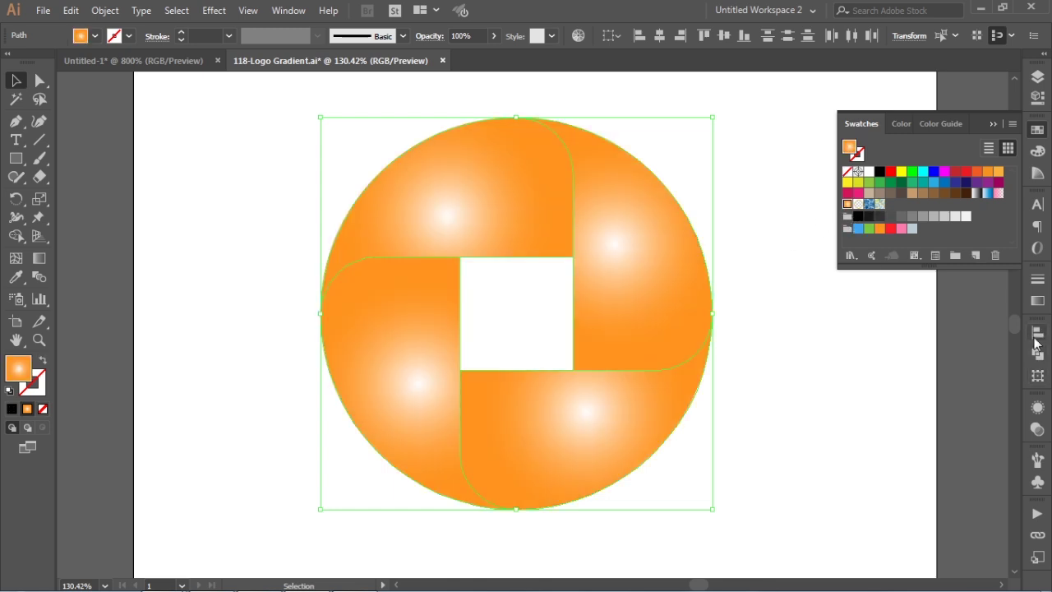
# Change the gradient type of all four orange blades from Radial to Linear
pyautogui.click(1037, 302)
pyautogui.click(1010, 296)
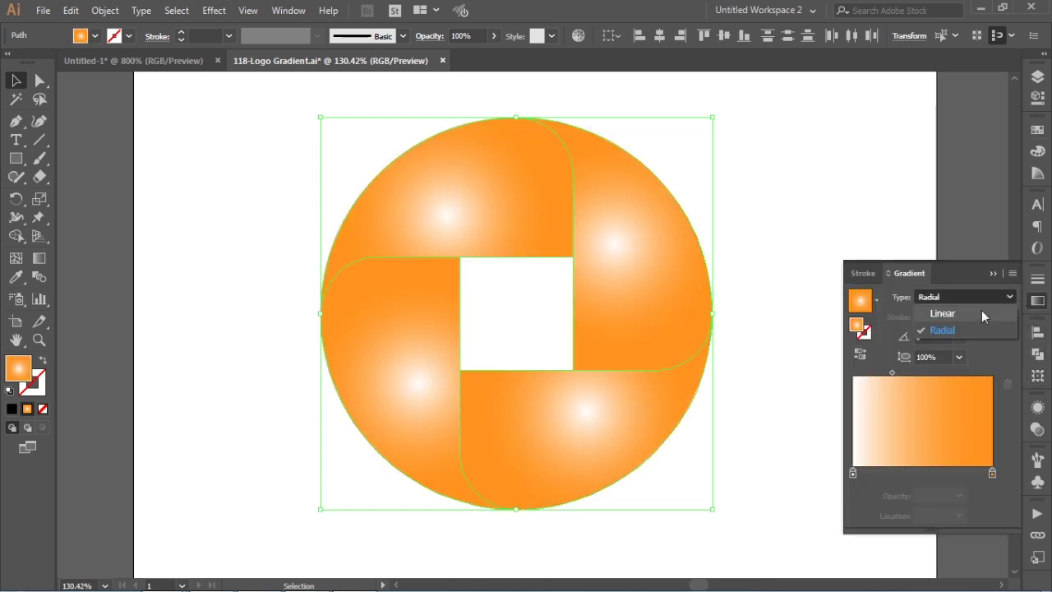
pyautogui.click(981, 312)
pyautogui.click(792, 195)
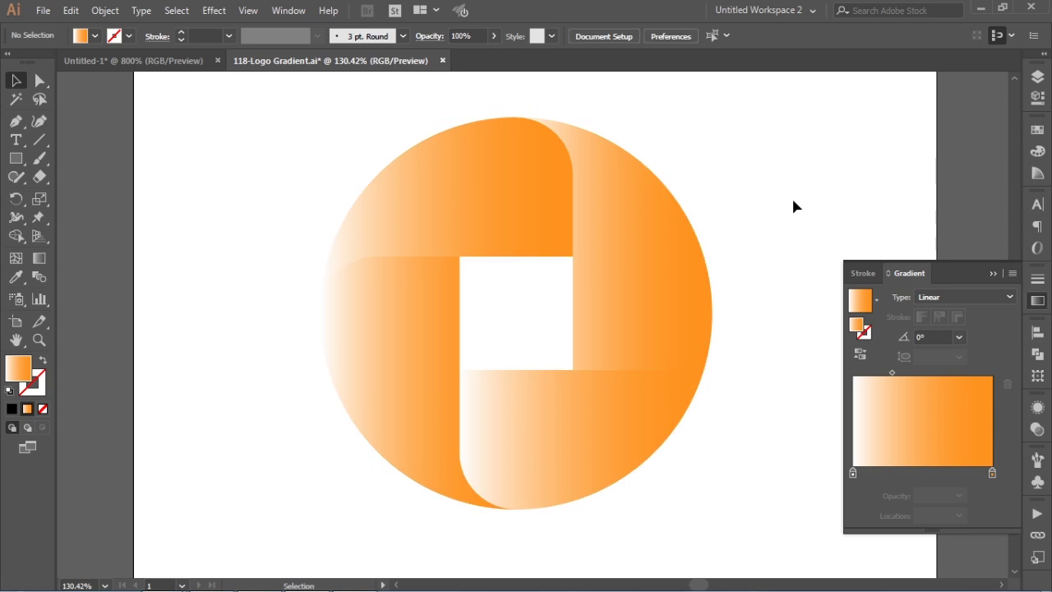
# Reverse the orange gradient on the lower blade and set the right blade's gradient angle to -90°
pyautogui.click(578, 411)
pyautogui.click(859, 353)
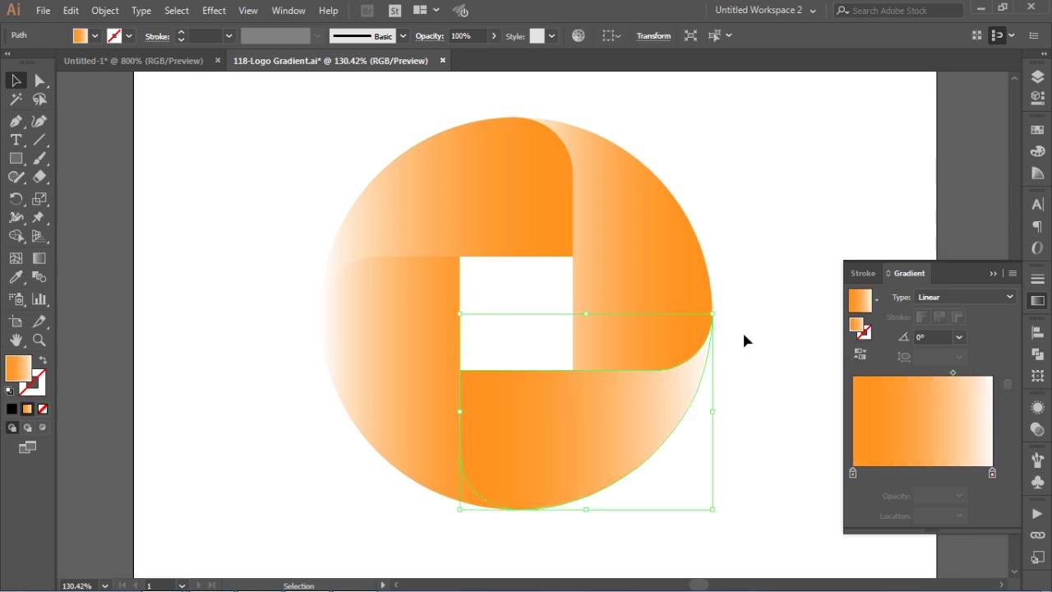
pyautogui.click(649, 296)
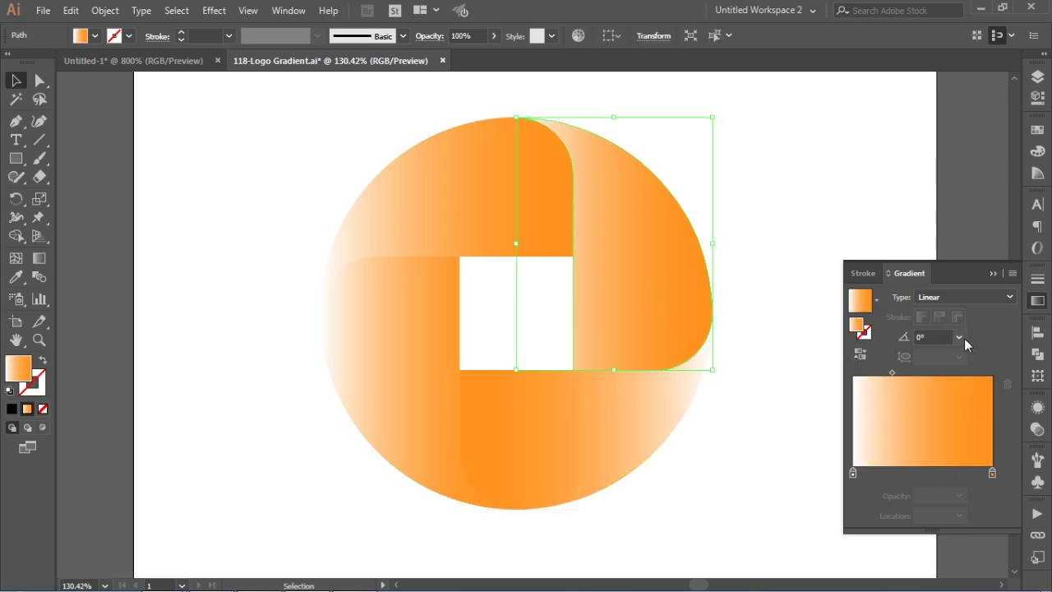
pyautogui.click(961, 338)
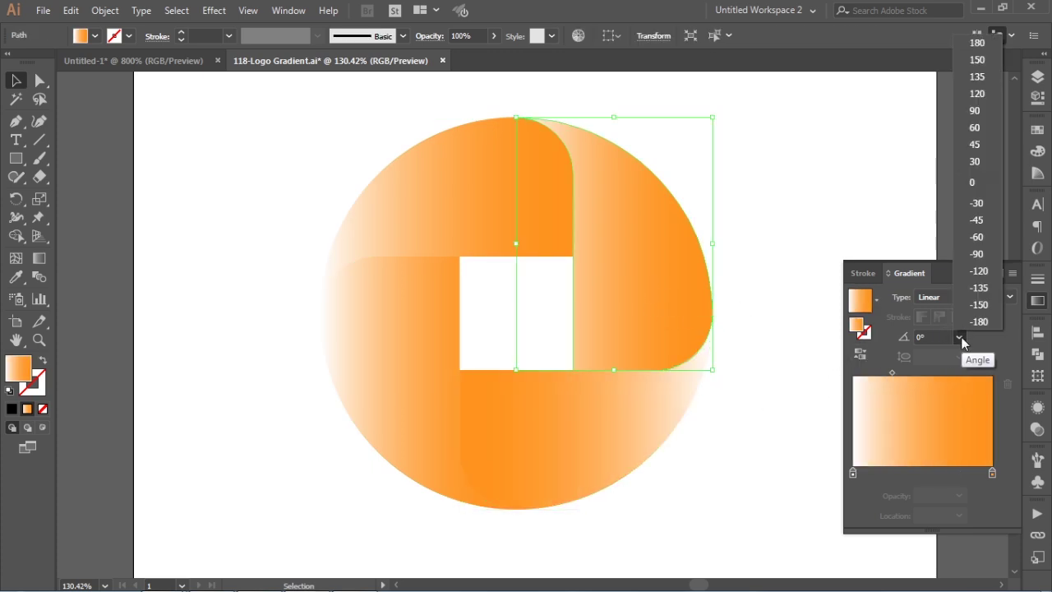
pyautogui.click(981, 261)
# Set the left blade's orange gradient angle to 90°
pyautogui.click(356, 311)
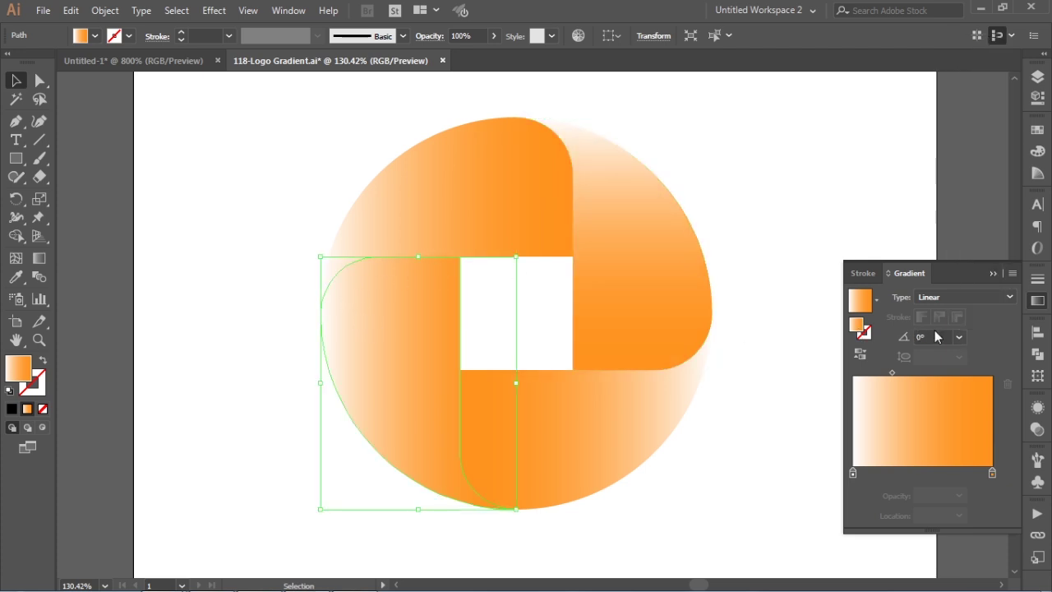
pyautogui.click(958, 338)
pyautogui.click(967, 119)
pyautogui.click(801, 140)
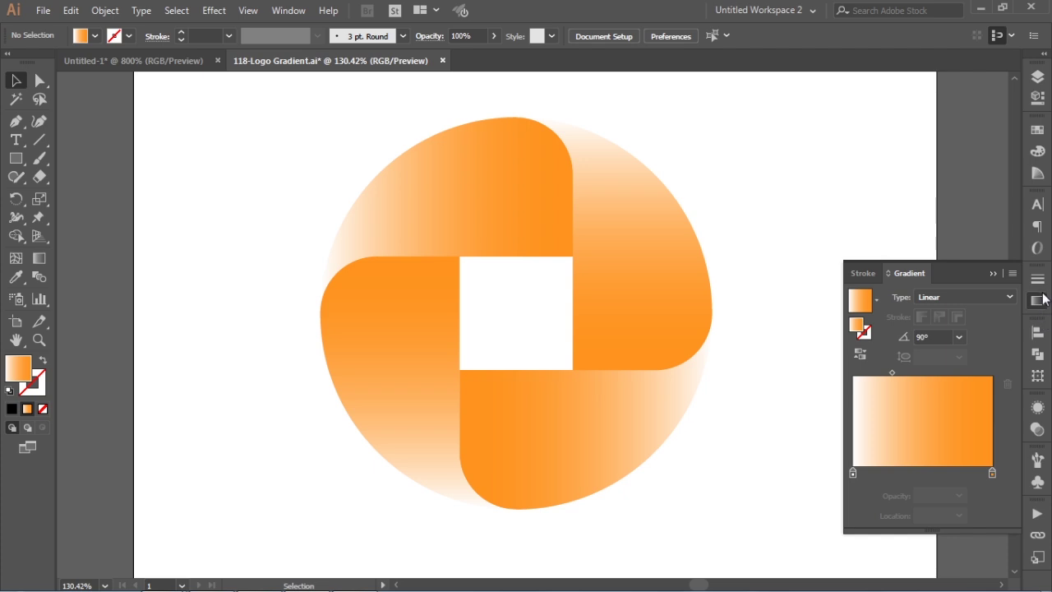
pyautogui.click(1037, 300)
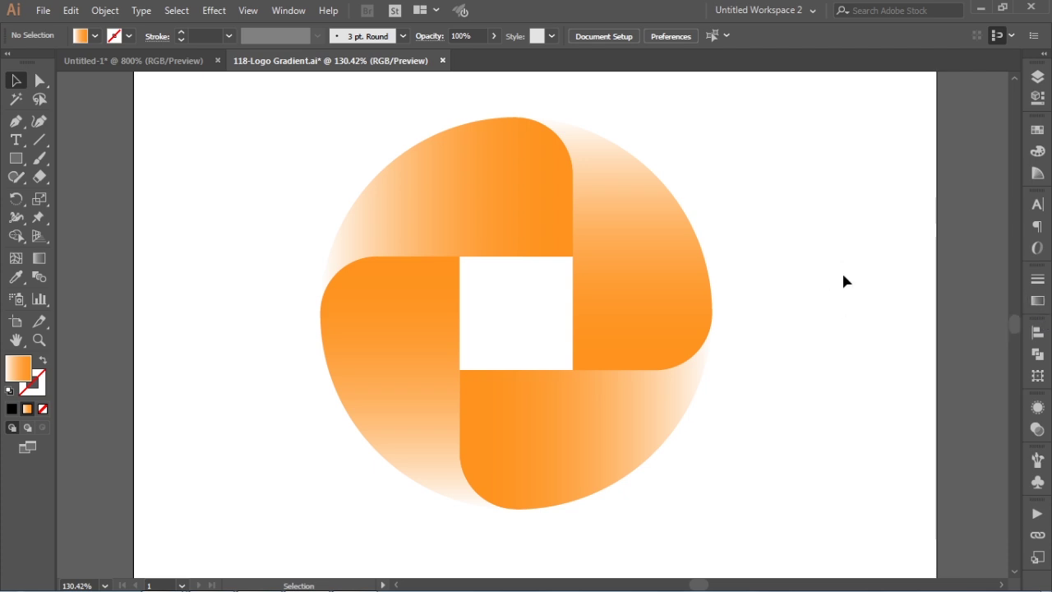